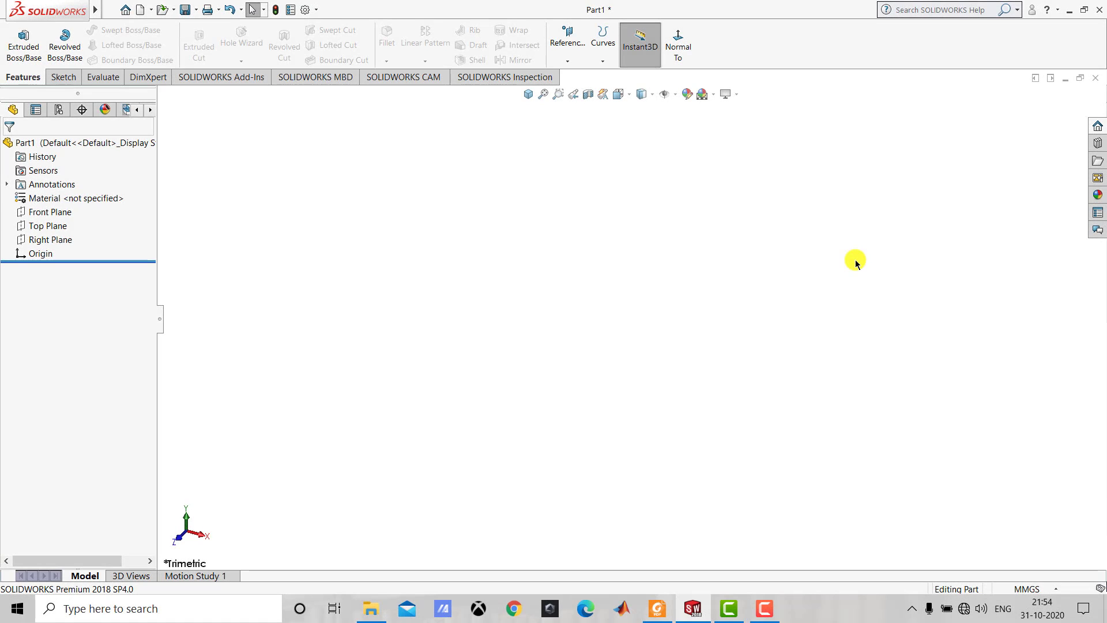
Consult the part drawing in Foxit Reader, and sketch a center rectangle about 50 by 12 mm from the origin on the Right Plane in SOLIDWORKS.
left_click(653, 608)
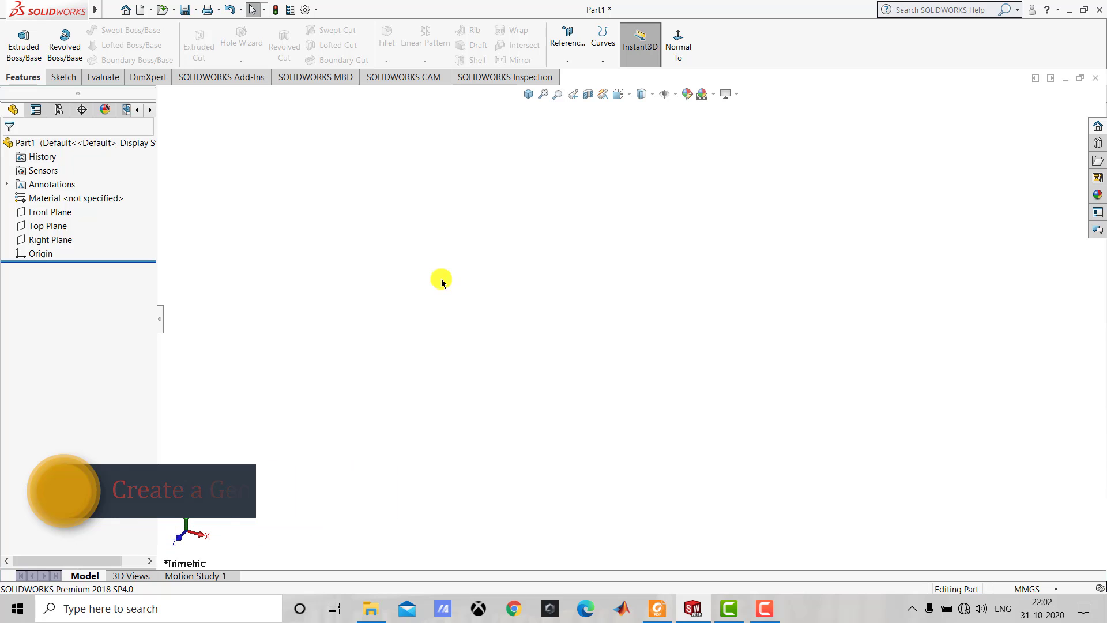
left_click(64, 77)
left_click(20, 42)
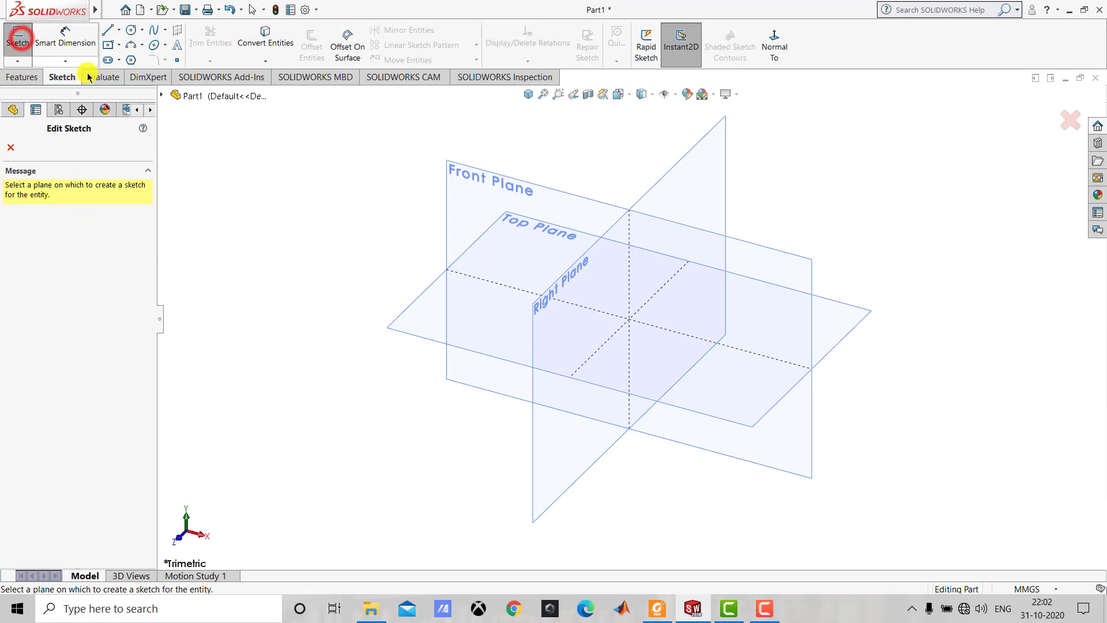
left_click(538, 444)
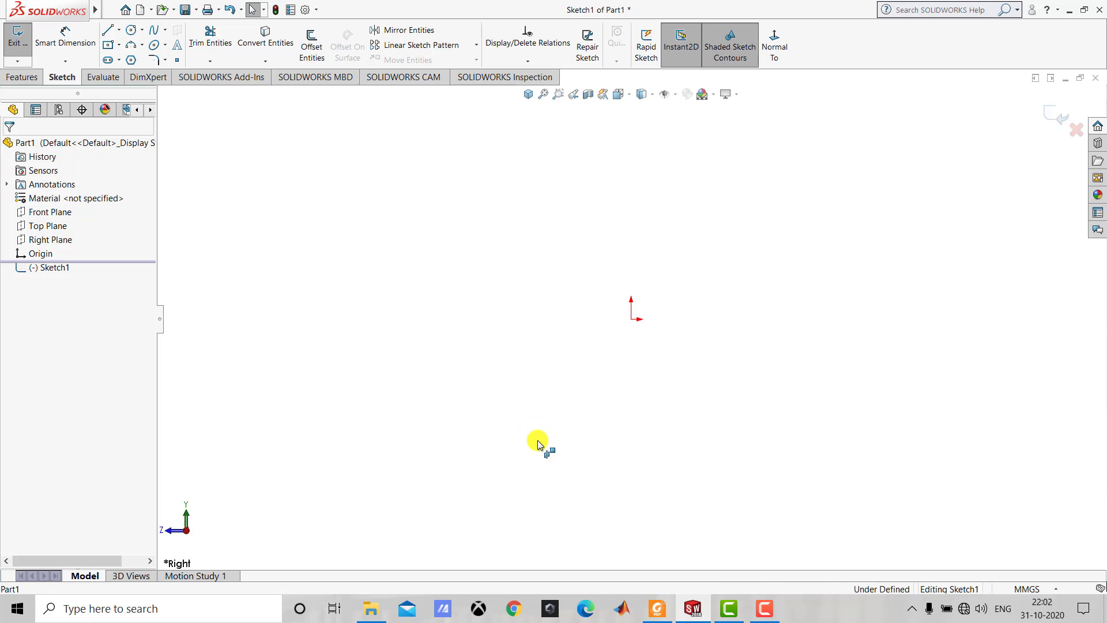
left_click(120, 49)
left_click(130, 73)
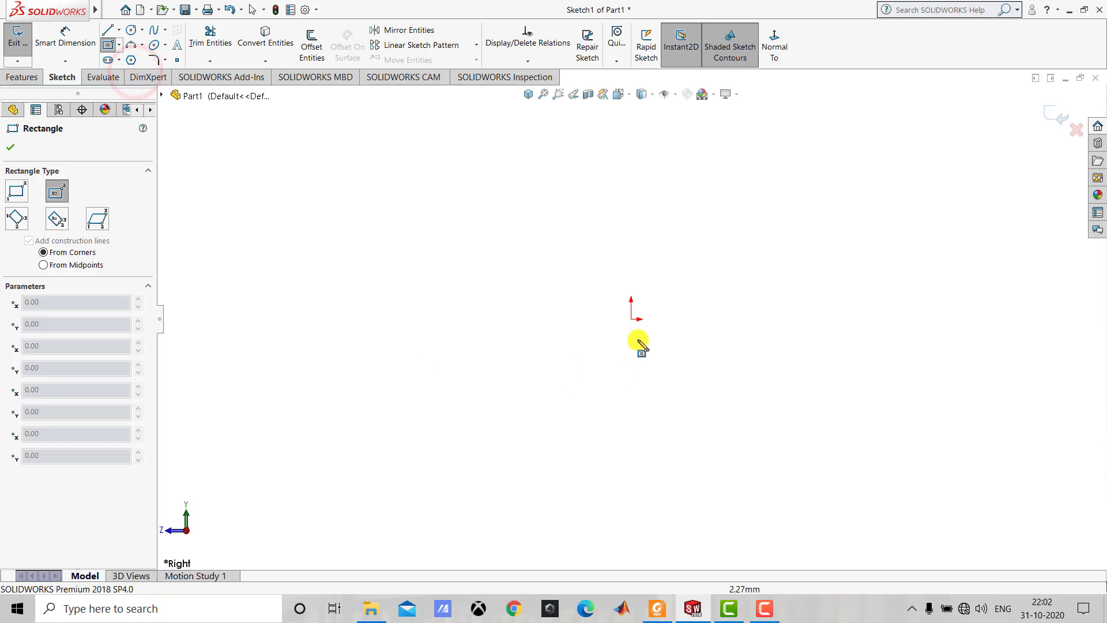
left_click(632, 319)
left_click(709, 300)
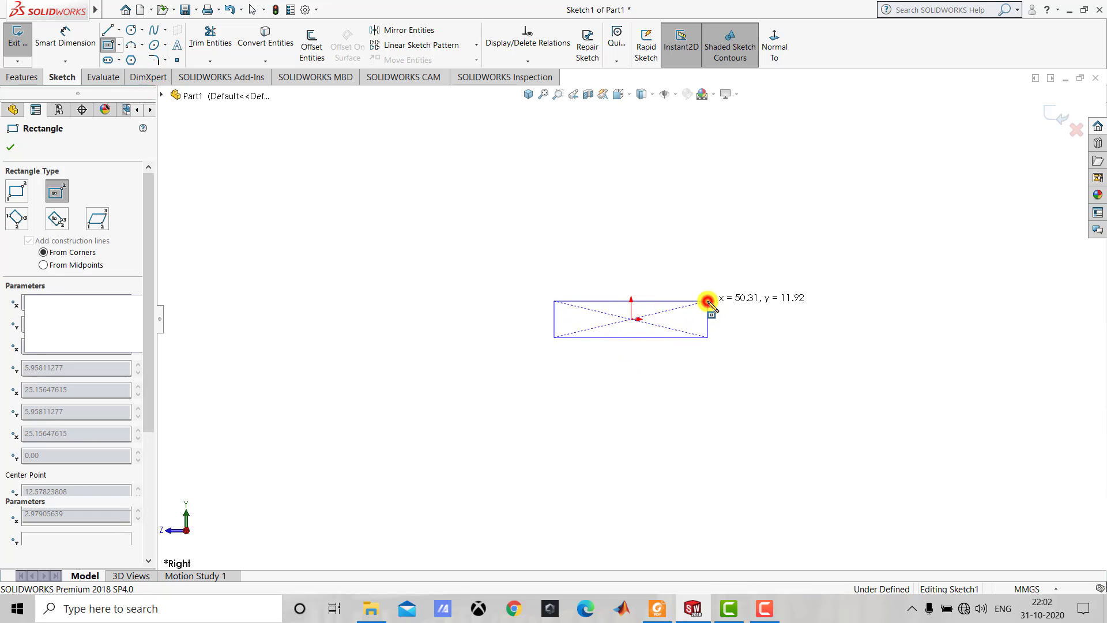
key("Escape")
Dimension the rectangle's lower horizontal edge to a length of 100 mm.
left_click(65, 43)
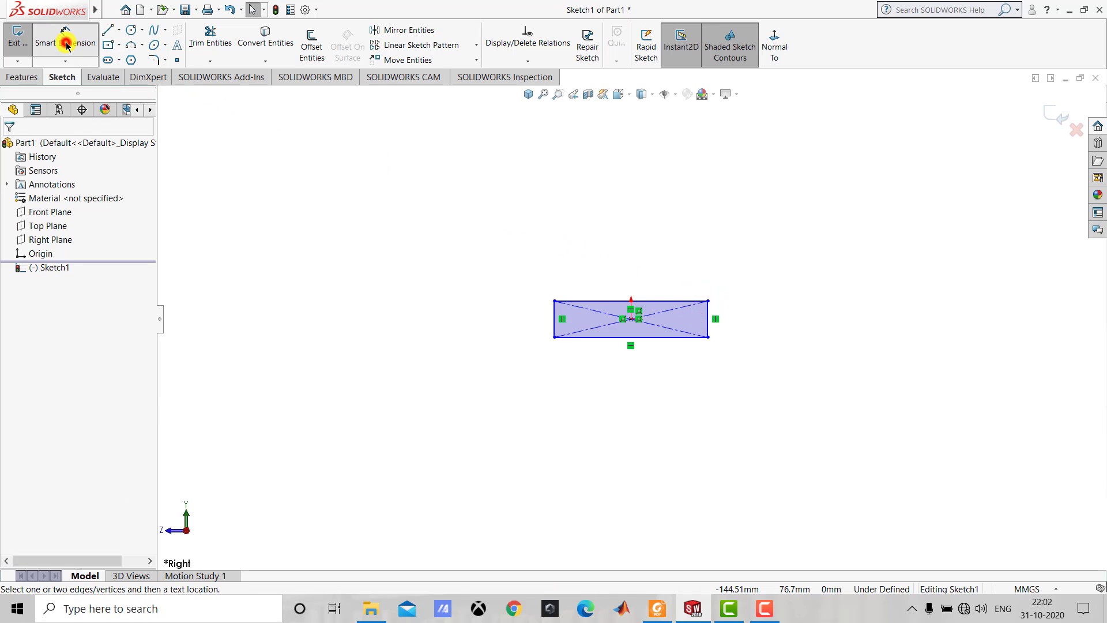
left_click(604, 342)
left_click(616, 374)
type("1")
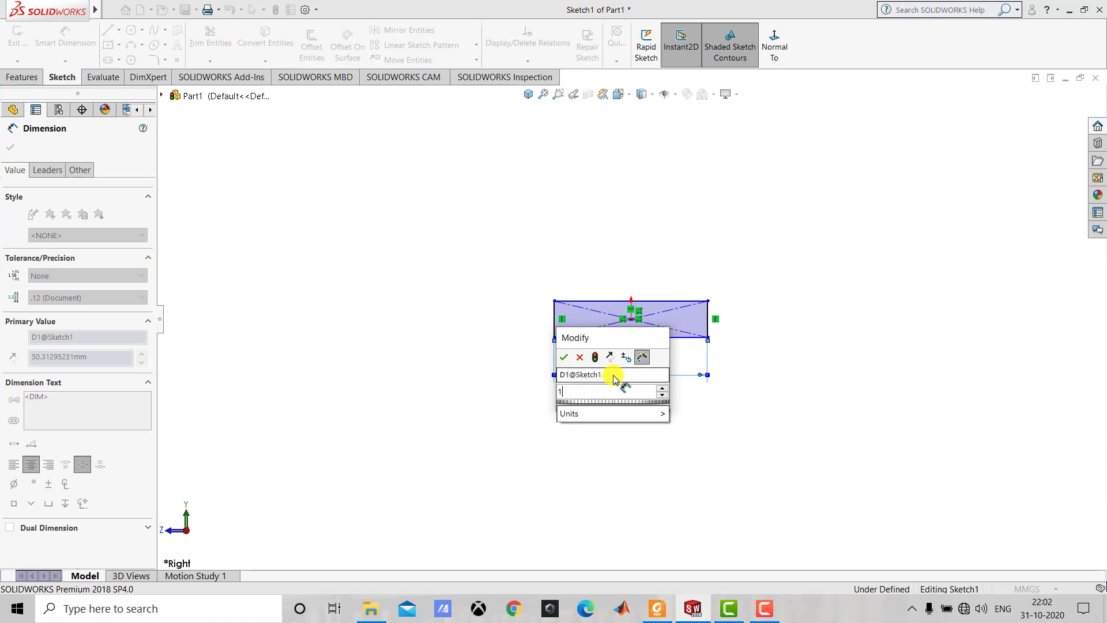
type("00")
key("Return")
left_click(627, 425)
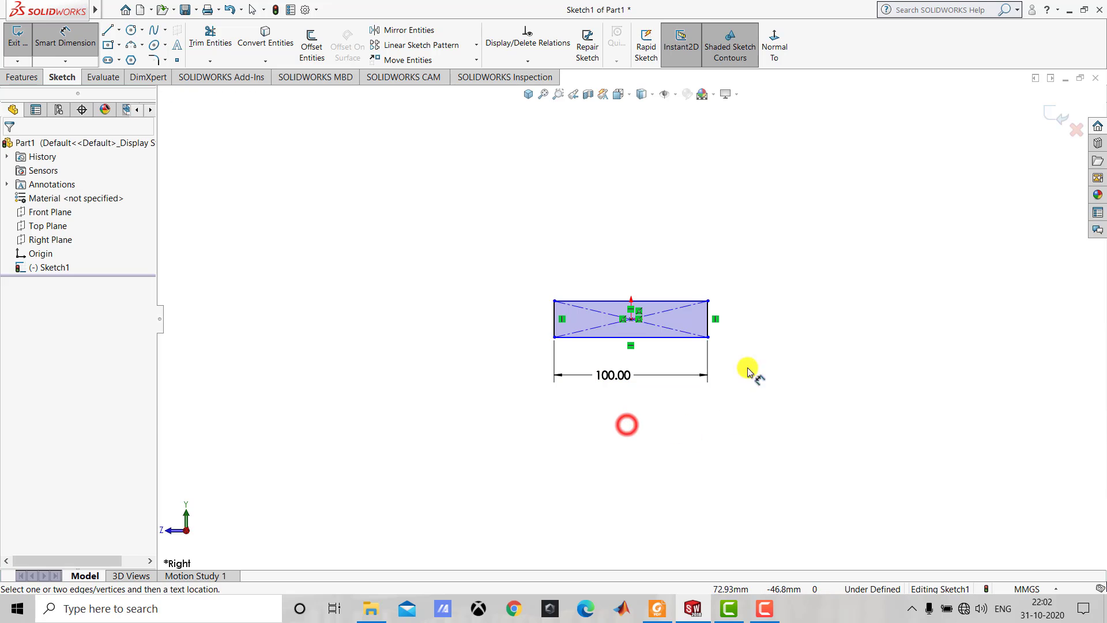
Dimension the rectangle's vertical edge to 40 mm and exit the sketch.
left_click(708, 309)
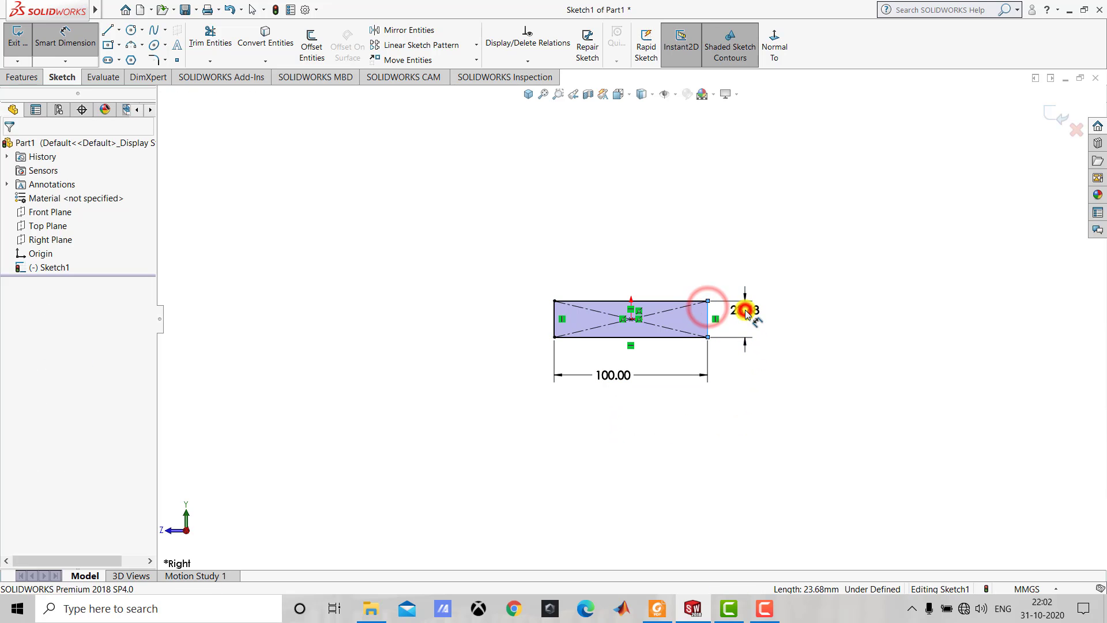
left_click(745, 313)
type("40")
key("Return")
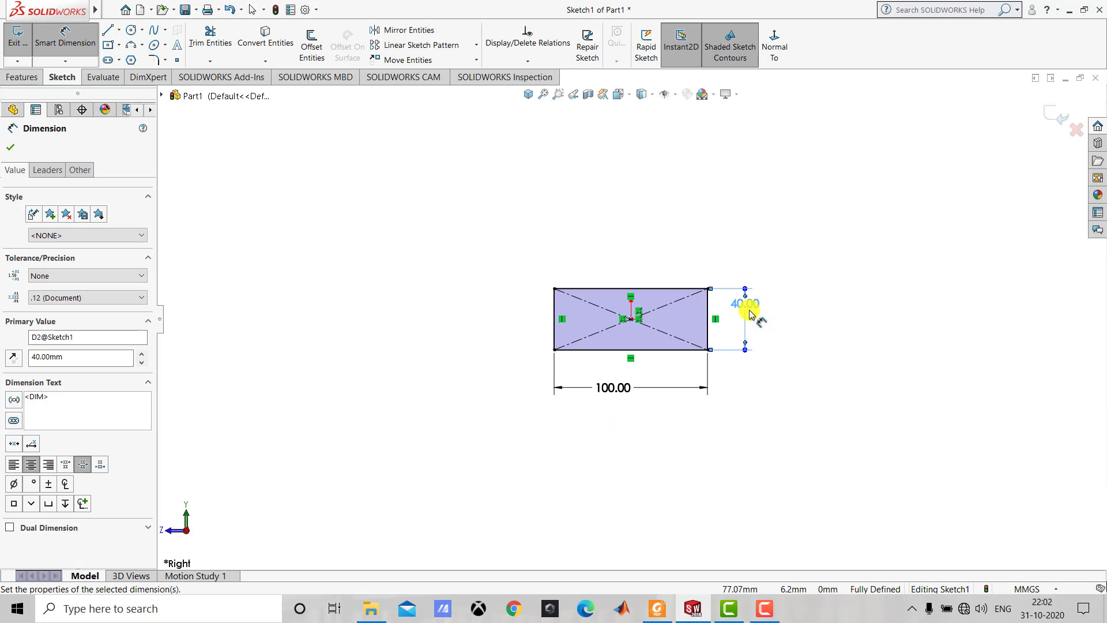
left_click(807, 322)
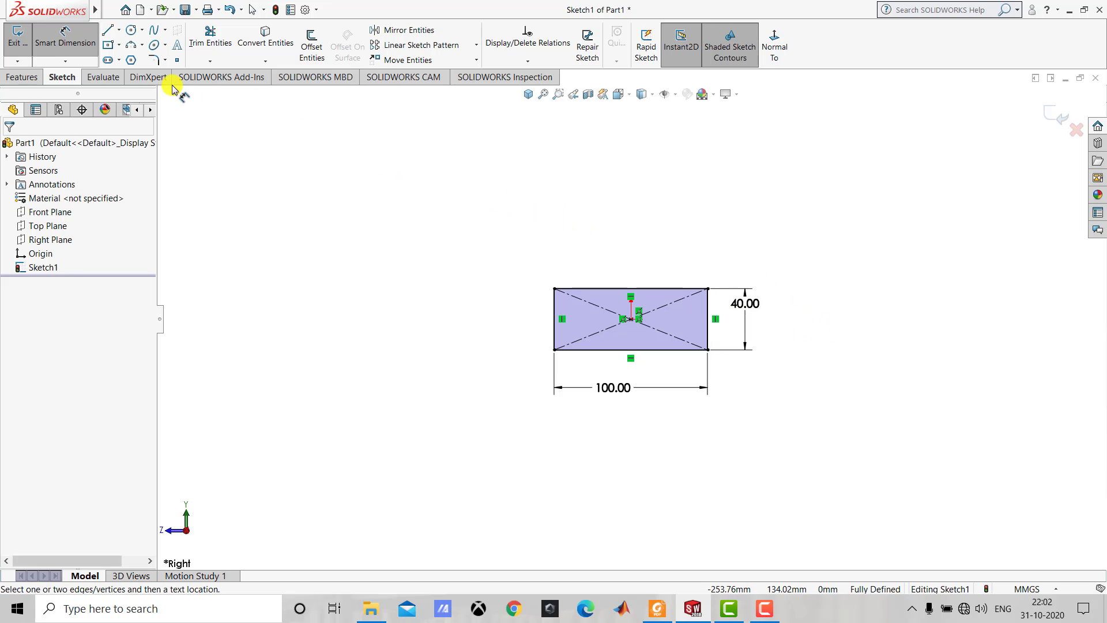
left_click(49, 38)
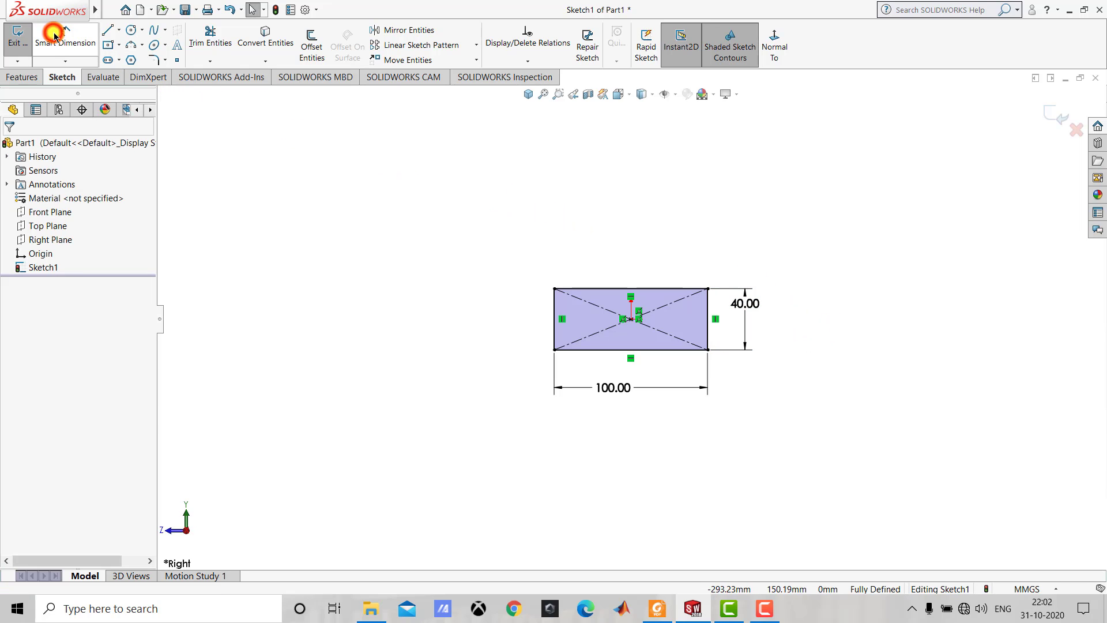
left_click(25, 42)
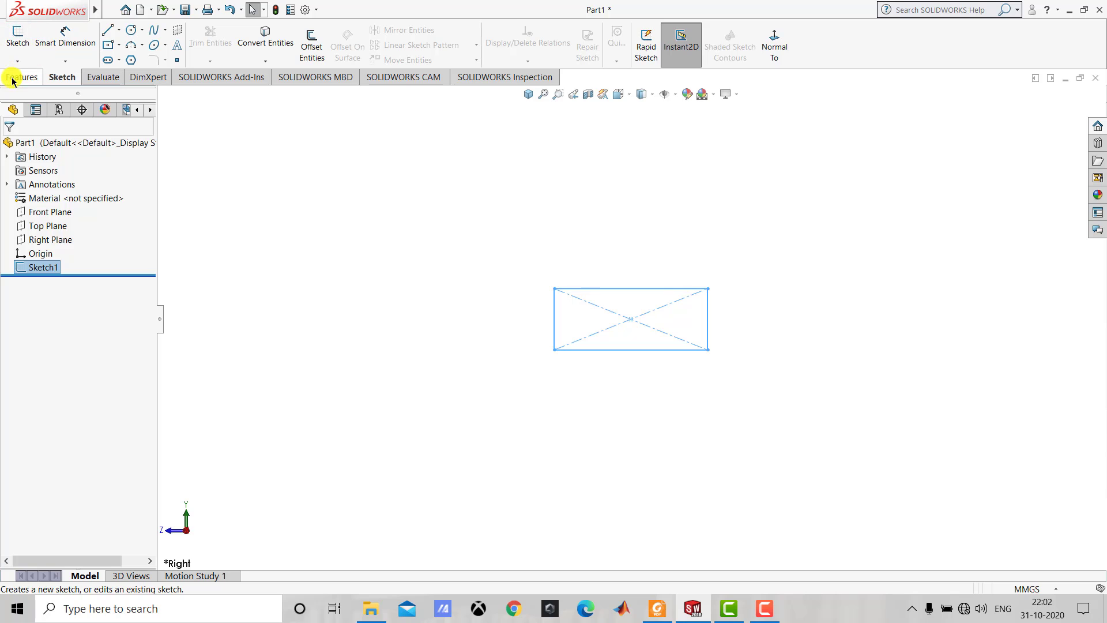
Extrude the rectangle sketch as a blind boss 800 mm long, checking the length in the Foxit Reader drawing, and show the bar in isometric view.
left_click(20, 78)
left_click(24, 47)
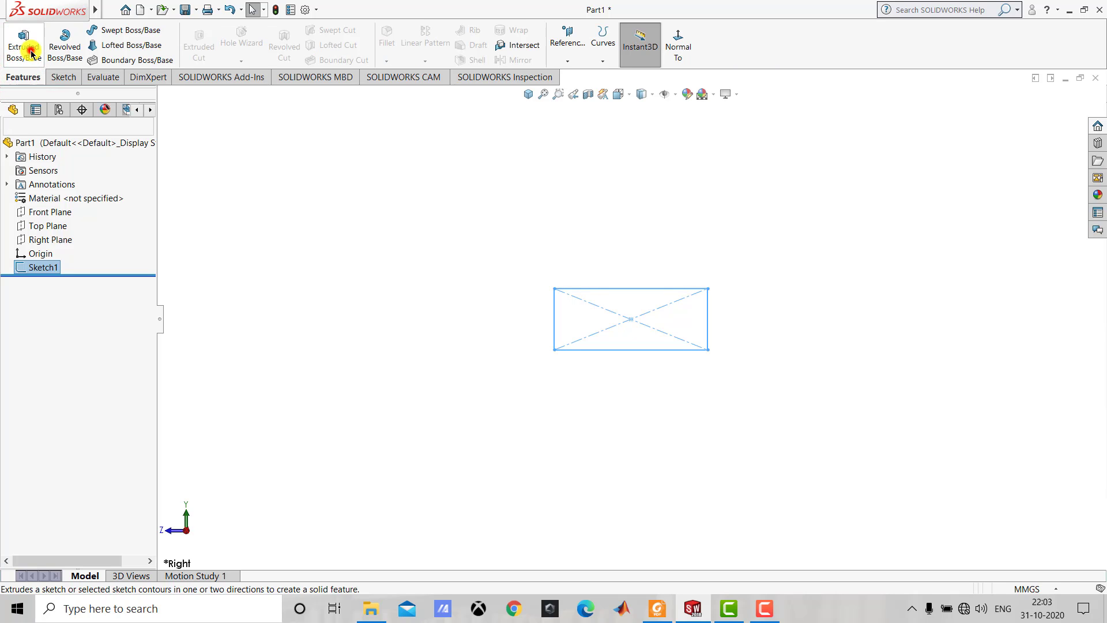
left_click(528, 94)
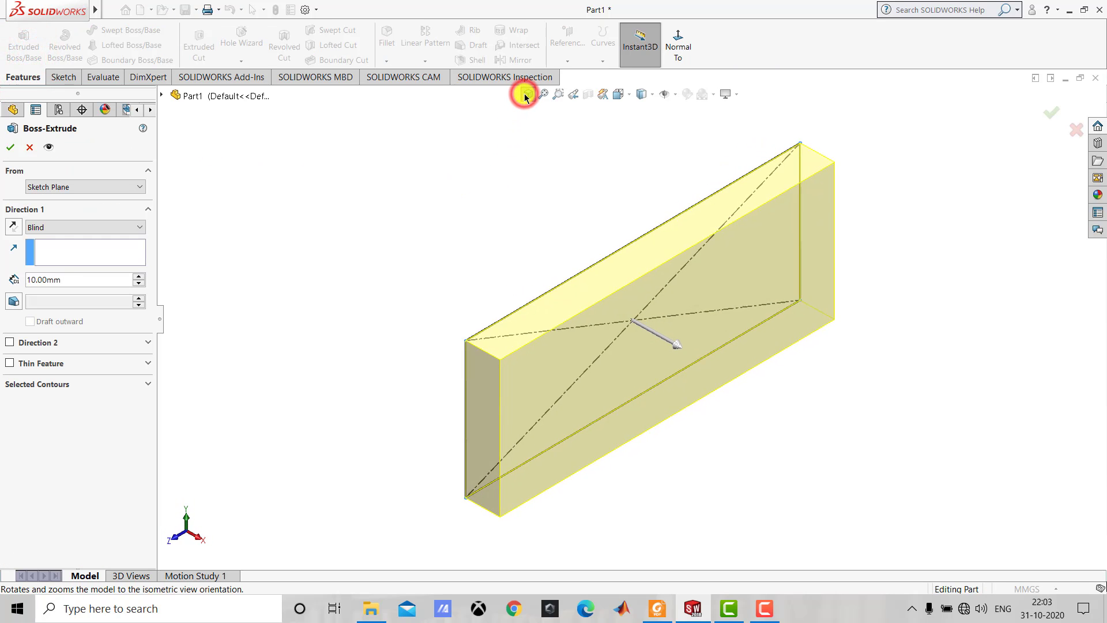
left_click(657, 609)
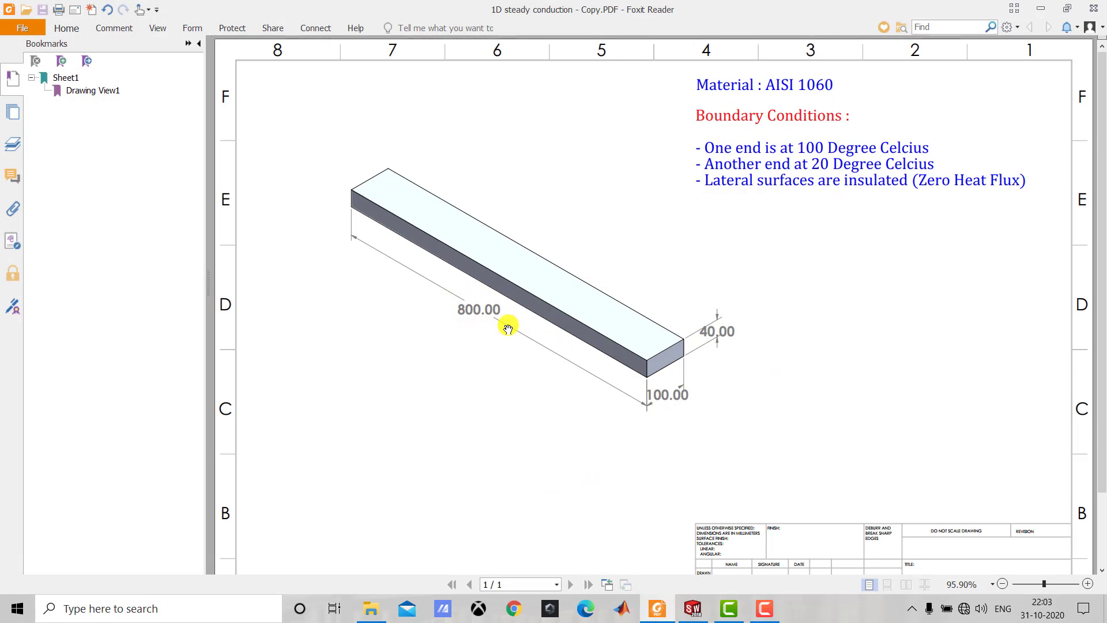
left_click(693, 609)
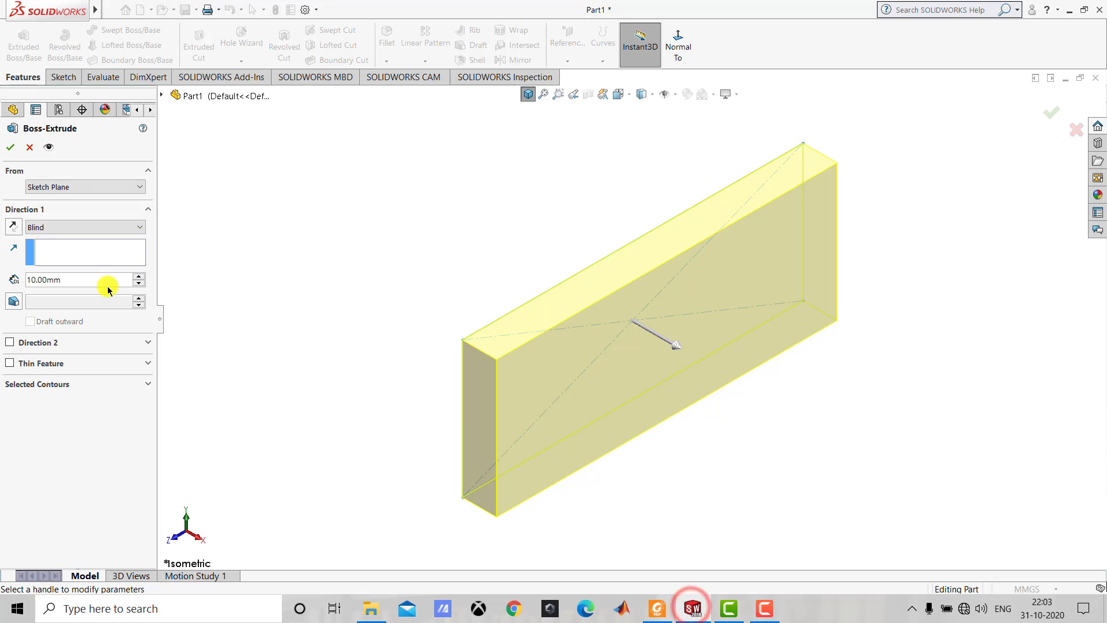
left_click(84, 280)
type("8")
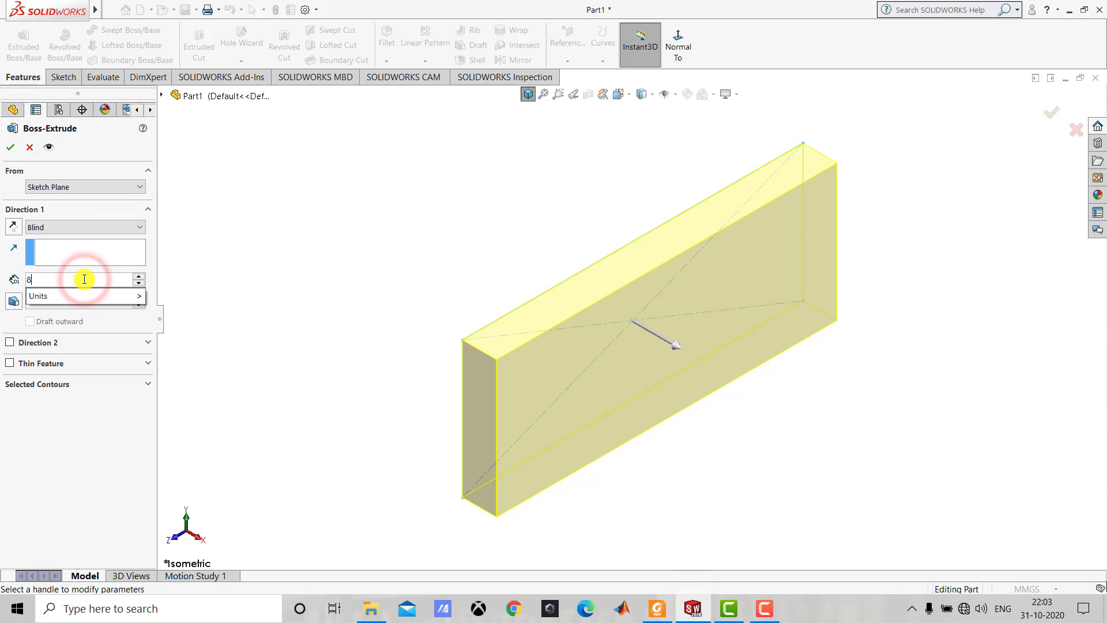
type("00")
key("Return")
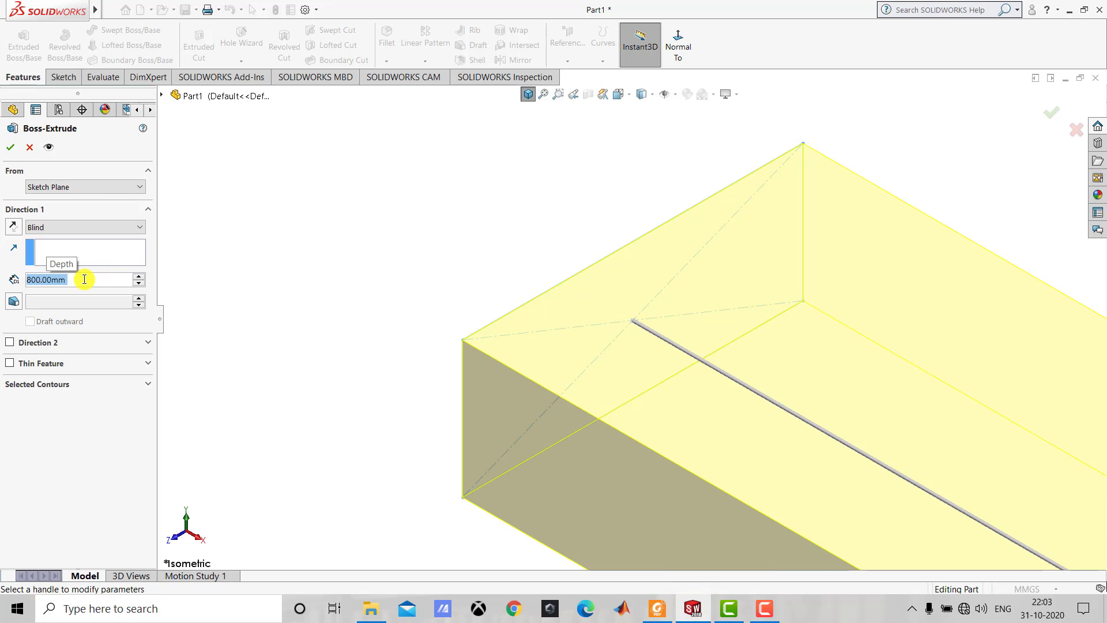
left_click(10, 147)
left_click(336, 185)
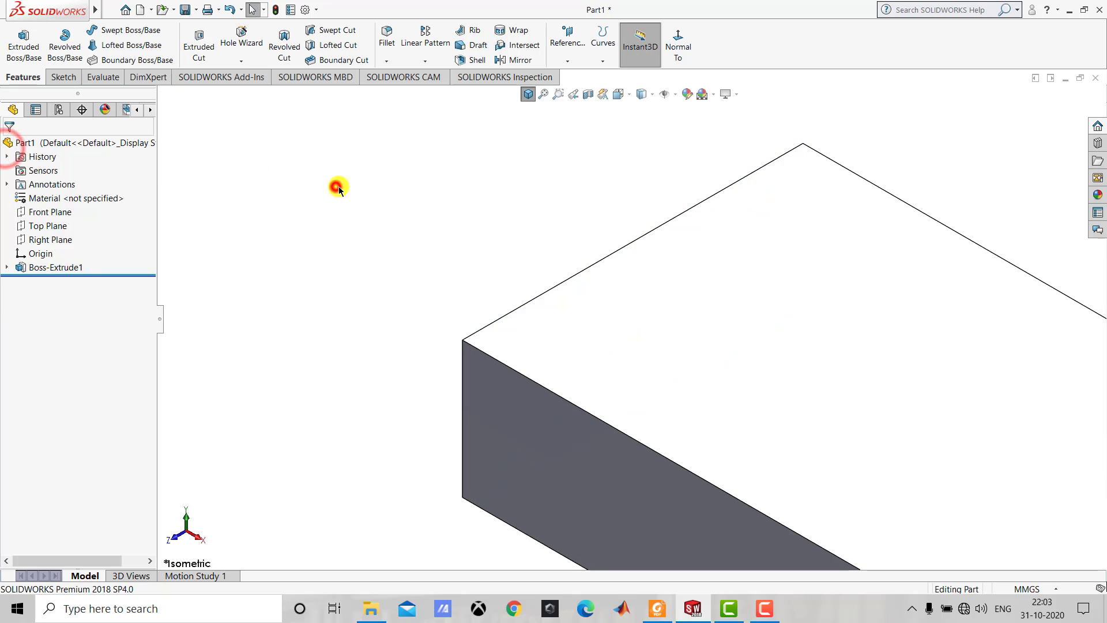
left_click(526, 94)
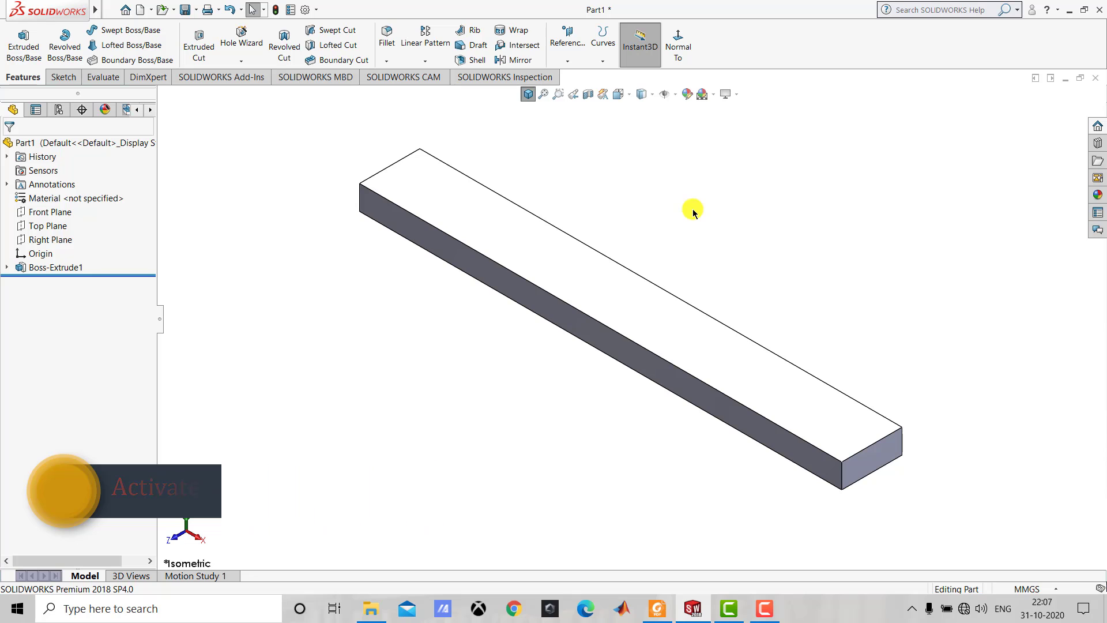
Load the SOLIDWORKS Simulation add-in and enable it at start-up as well.
left_click(239, 78)
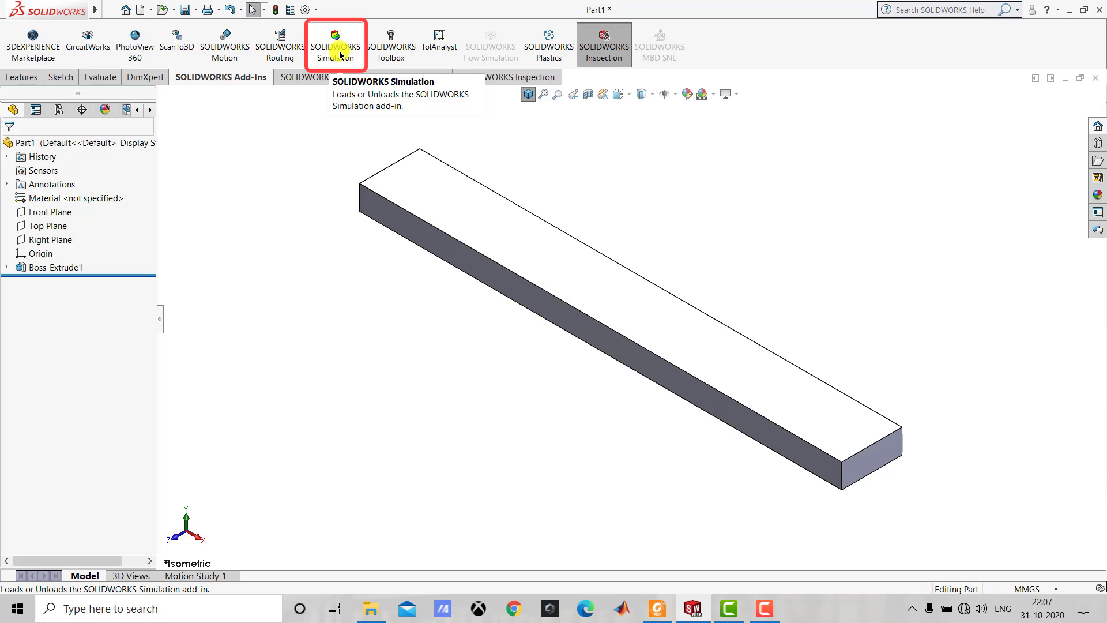
left_click(318, 10)
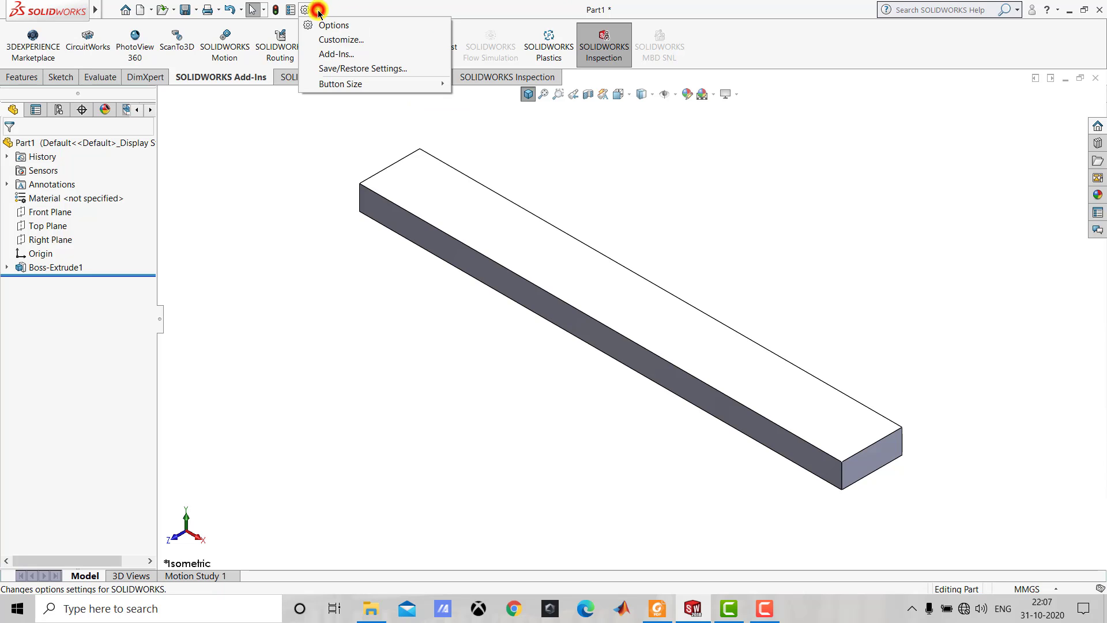
left_click(404, 53)
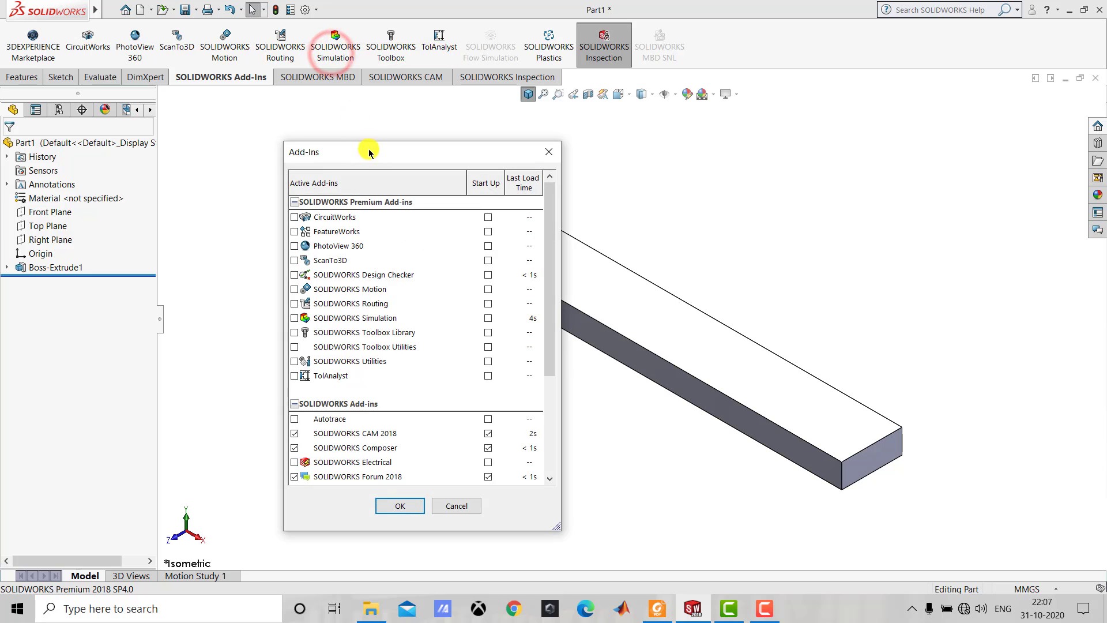
left_click_drag(369, 152, 393, 119)
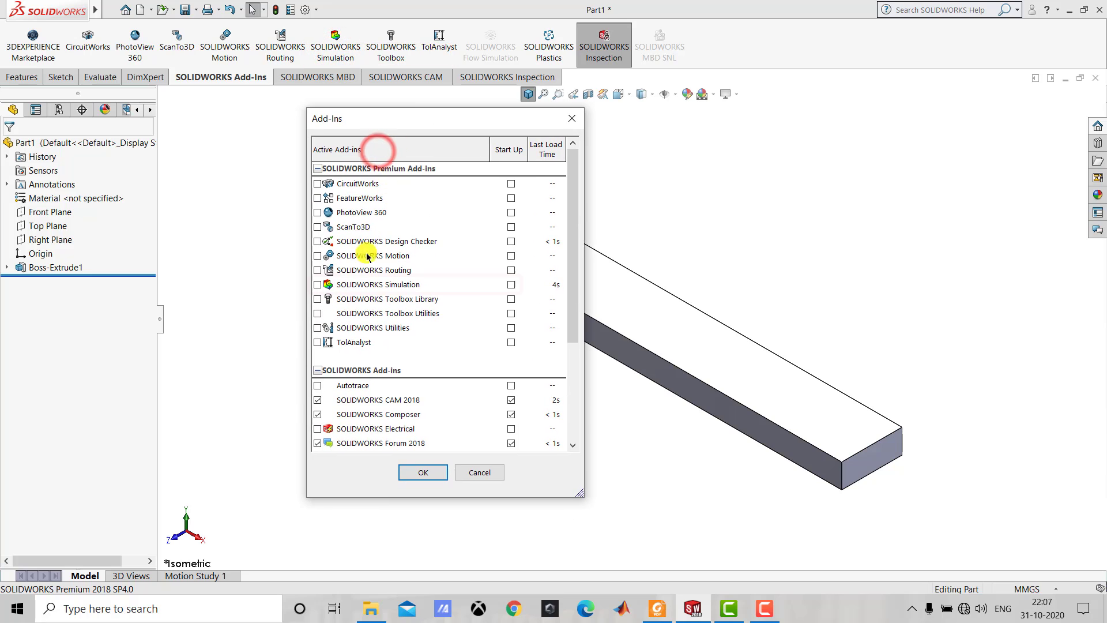
left_click(317, 285)
left_click(511, 284)
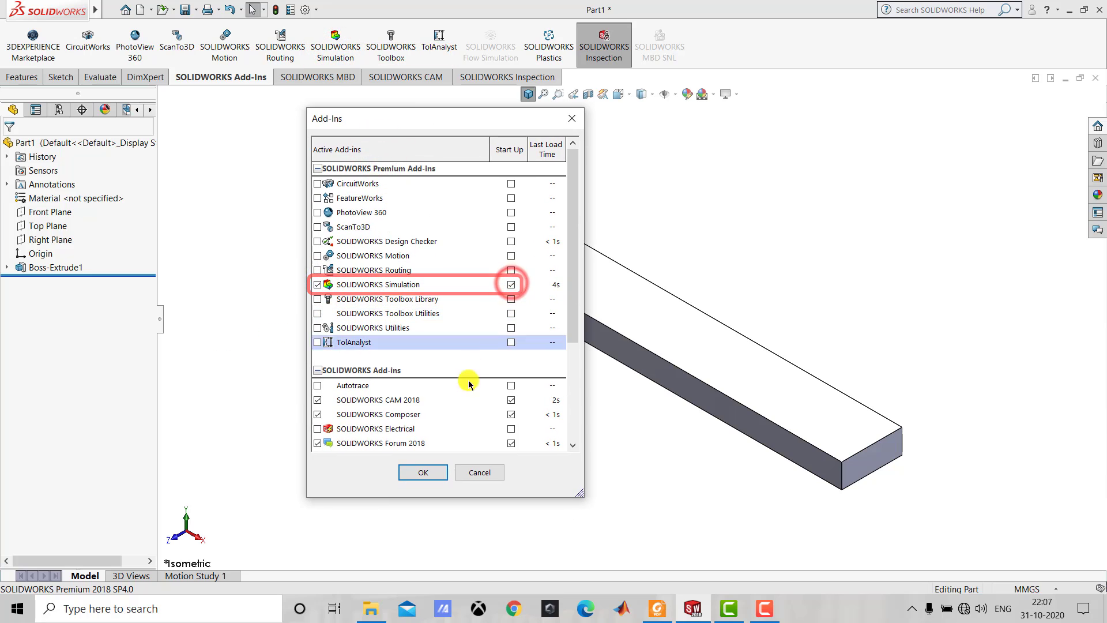
left_click(432, 473)
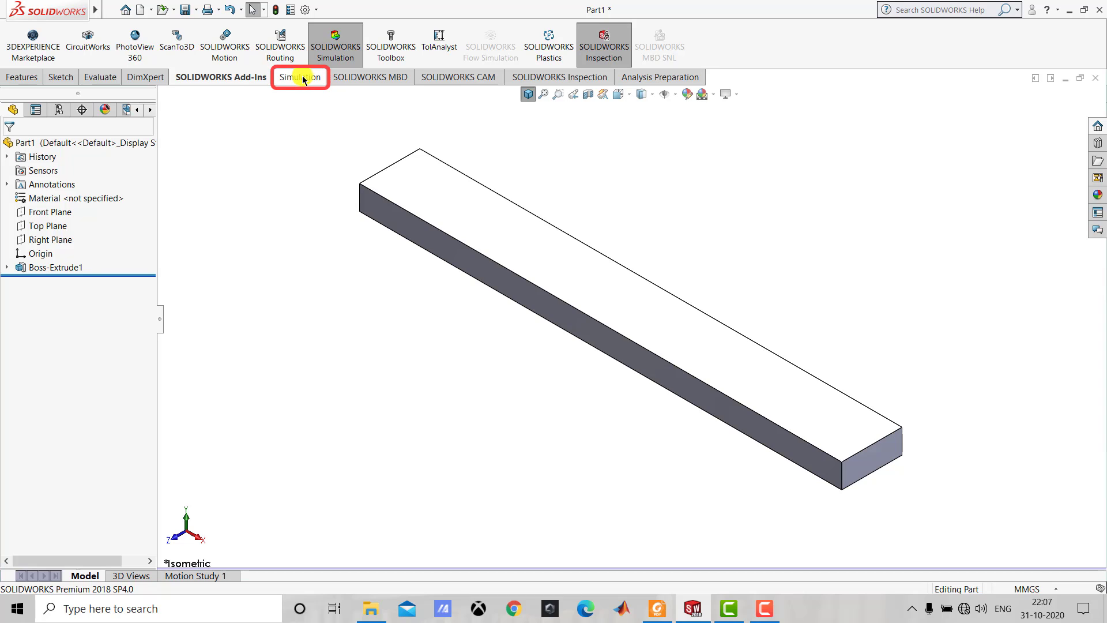
Create a new Thermal simulation study named "1D steady state conduction".
left_click(302, 79)
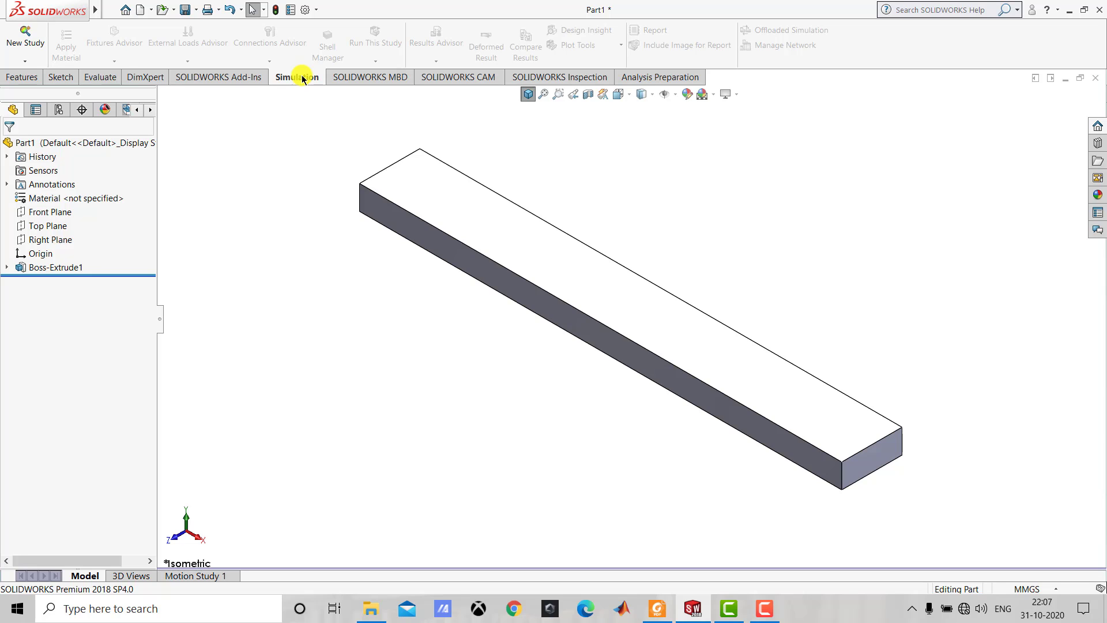
left_click(28, 40)
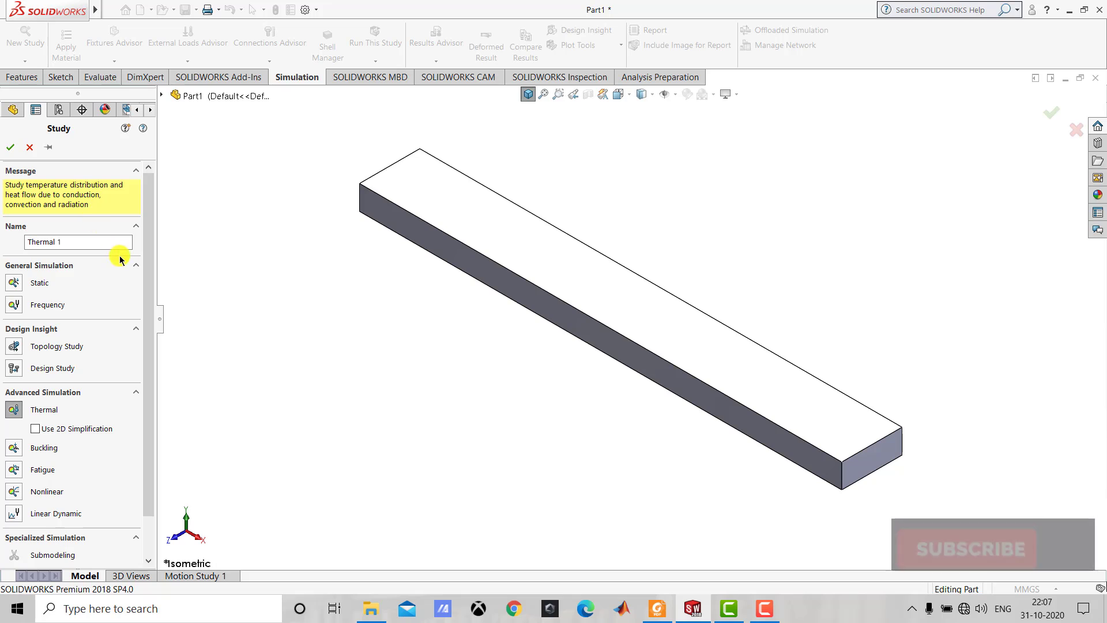
mouse_move(148, 236)
left_mouse_down()
mouse_move(154, 293)
mouse_move(146, 217)
left_mouse_up()
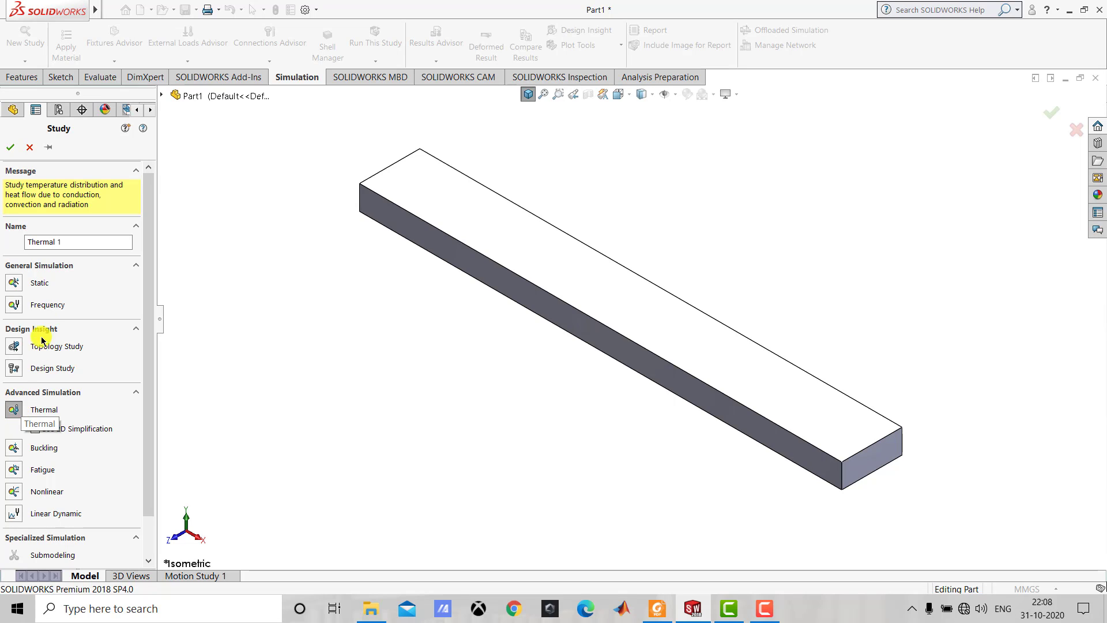
left_click(70, 241)
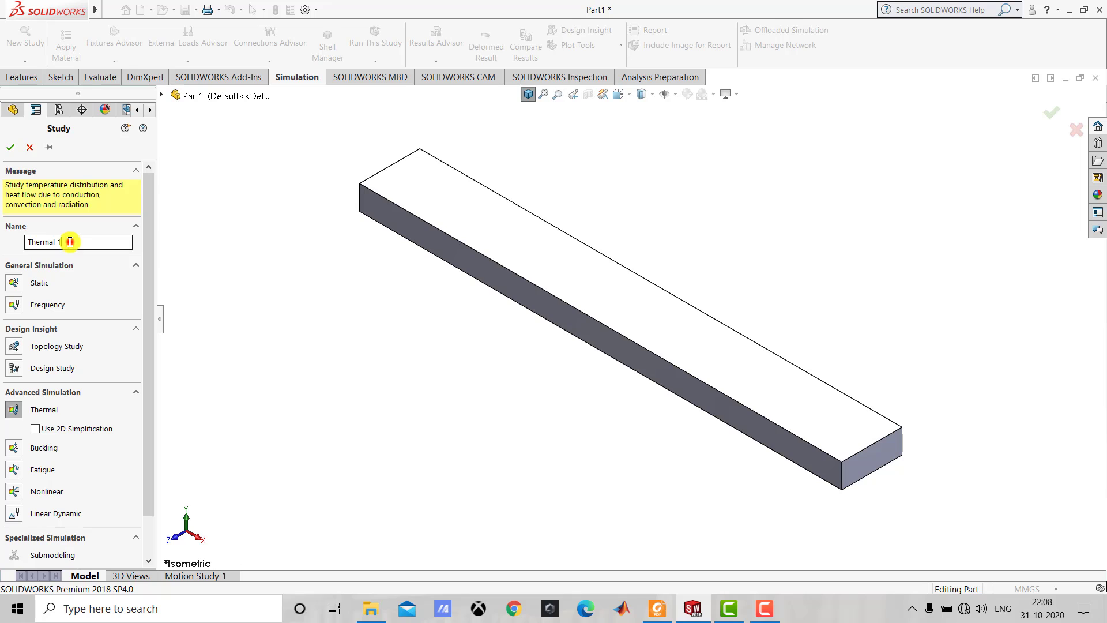
left_click_drag(70, 241, 13, 246)
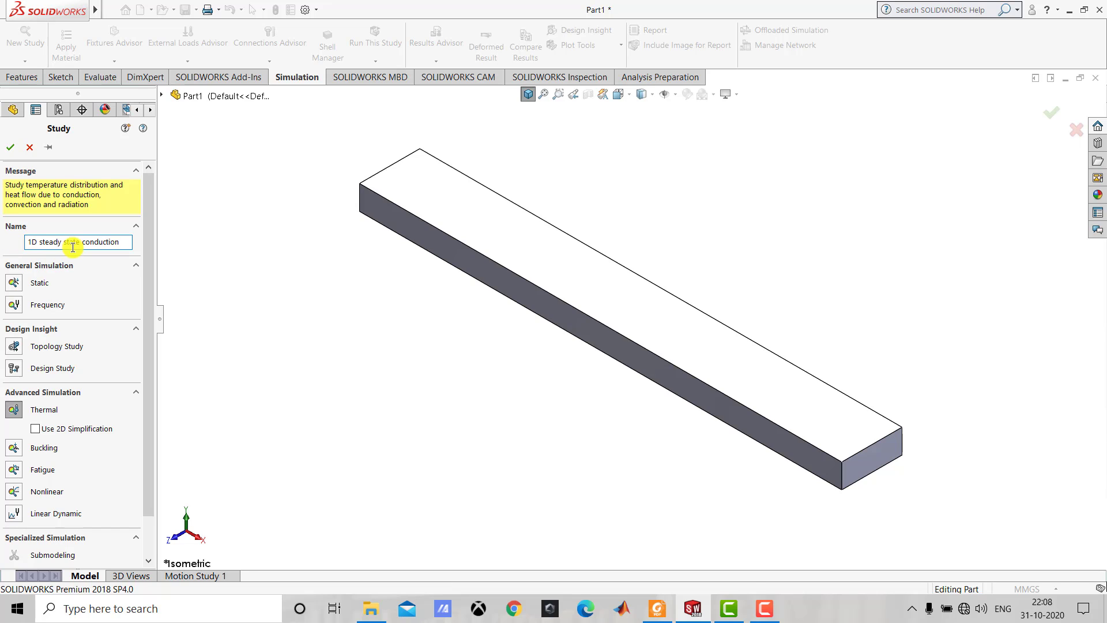
left_click(10, 148)
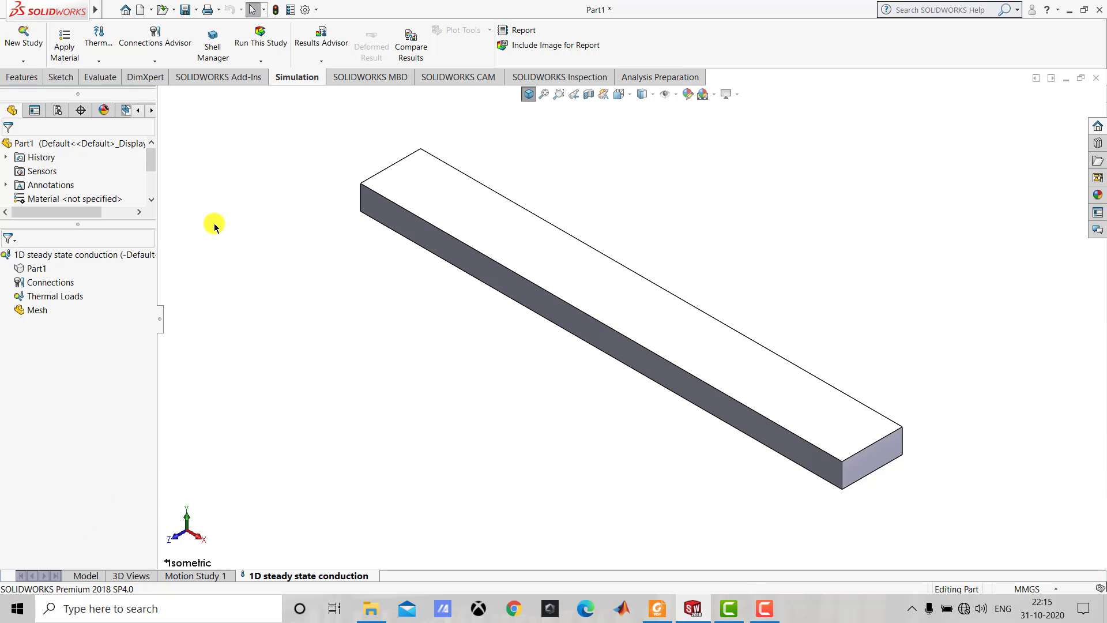
Apply the 1060 Alloy material from Aluminium Alloys to the bar in the thermal study.
right_click(33, 269)
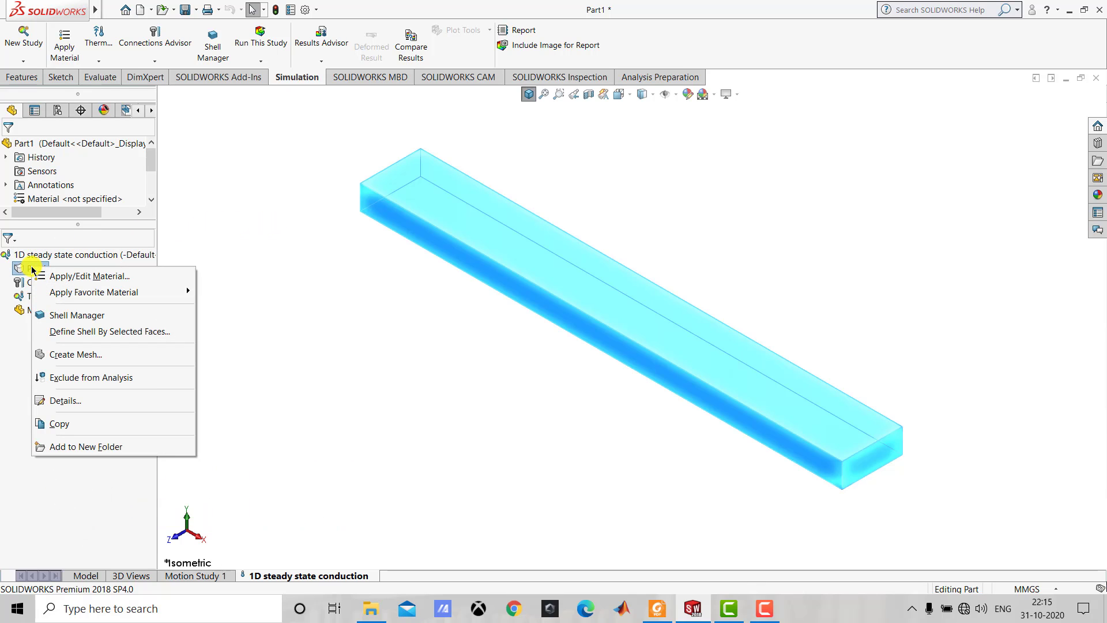
left_click(89, 278)
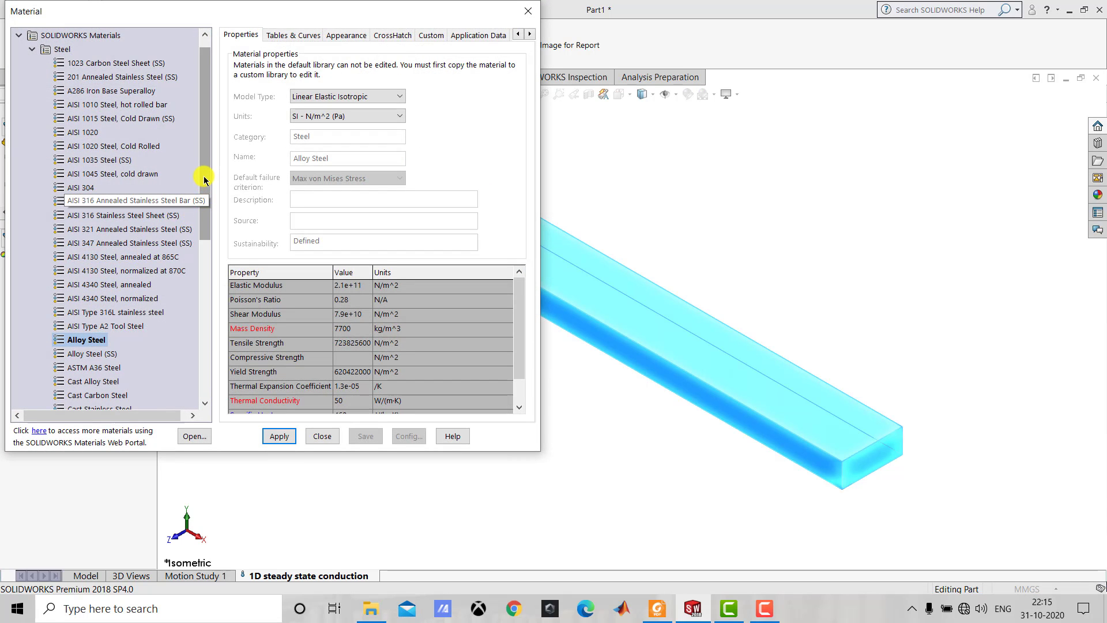
left_click_drag(203, 179, 204, 299)
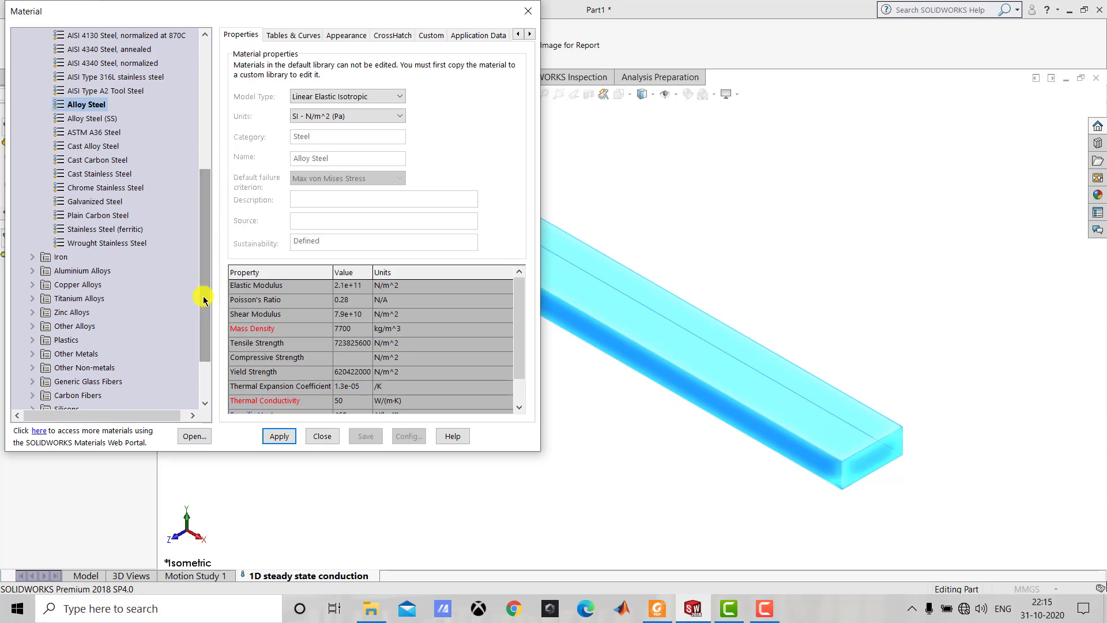
left_click(31, 272)
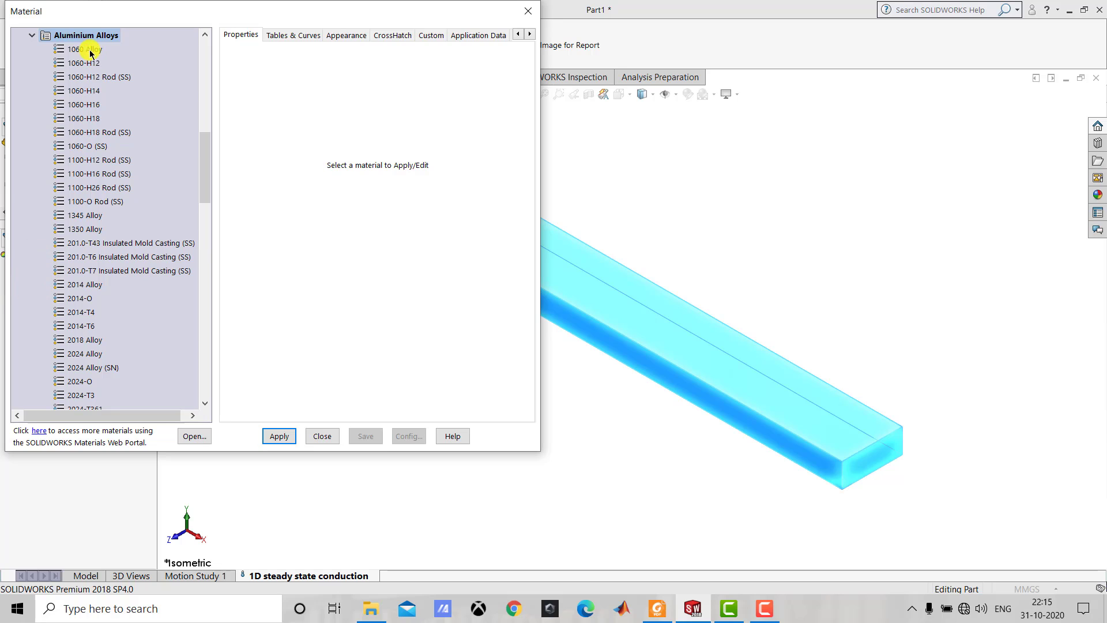
left_click(86, 47)
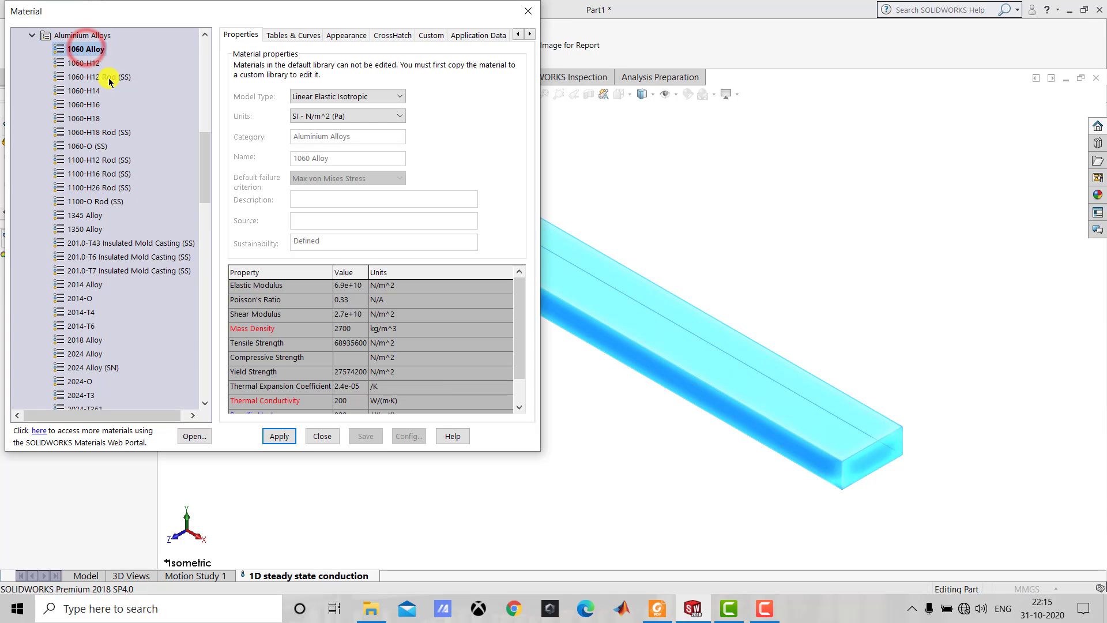
left_click(278, 437)
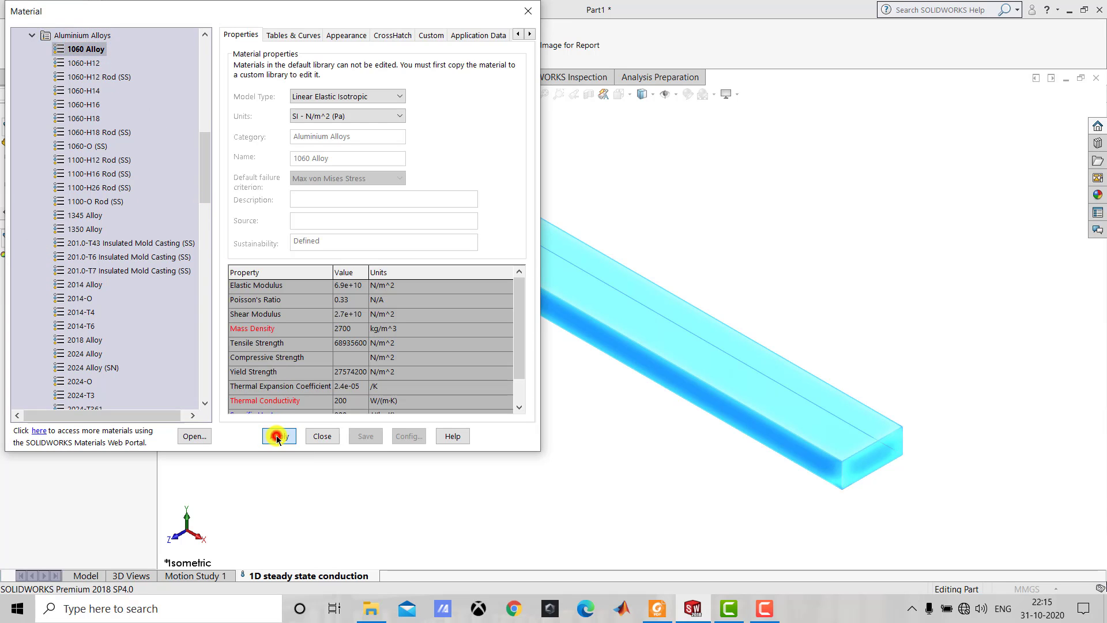
left_click(322, 436)
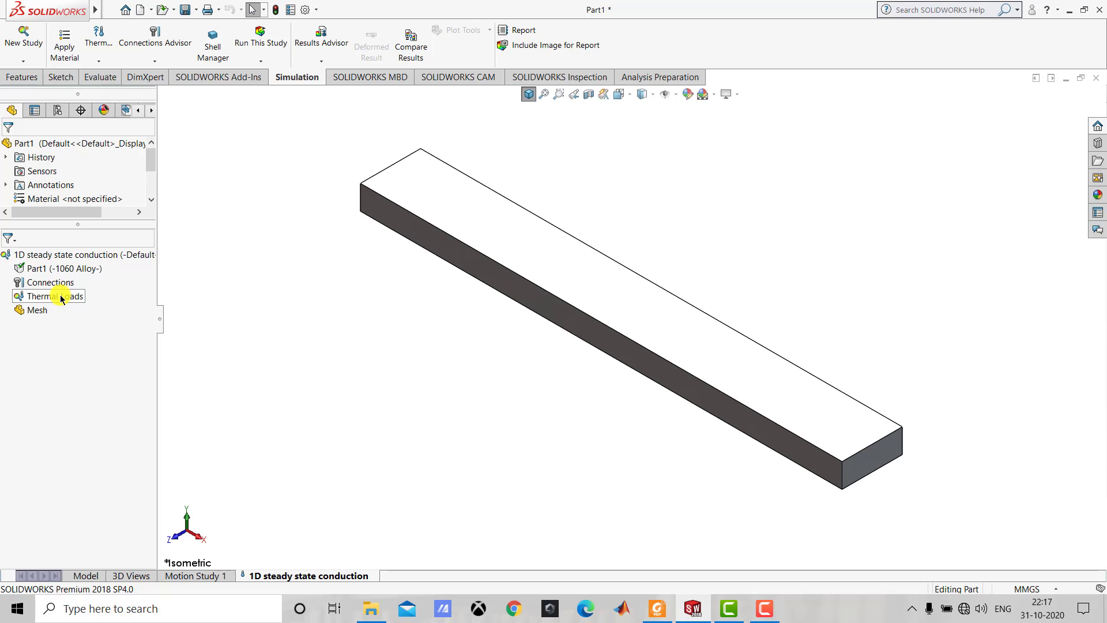
Apply a 100 °C temperature load to the bar's rear end face and restore the isometric view.
right_click(62, 299)
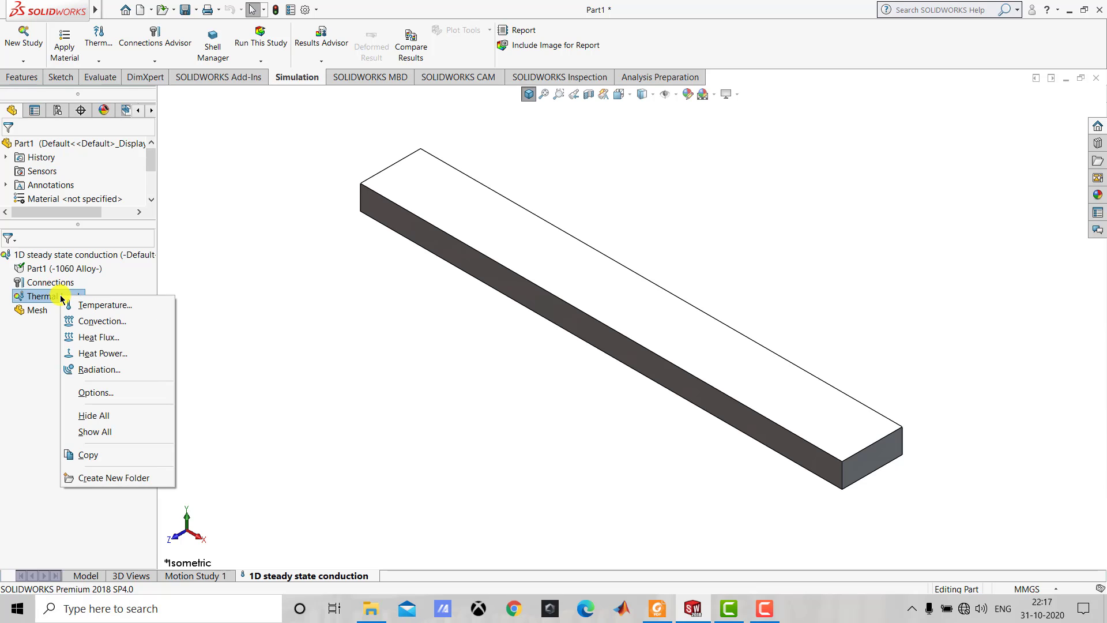
left_click(107, 310)
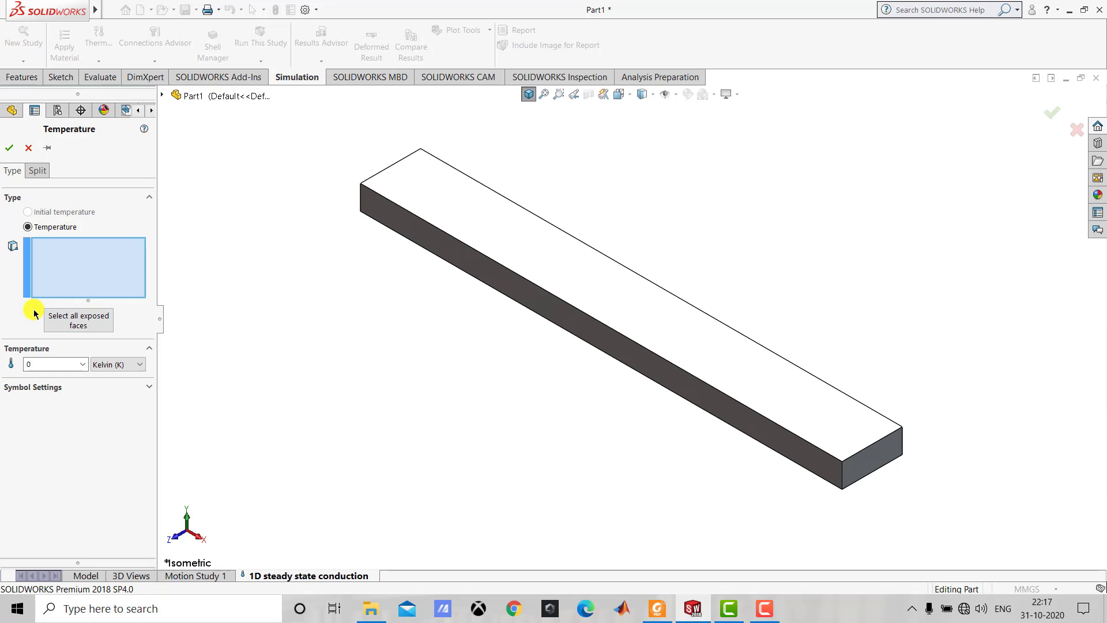
left_click(112, 364)
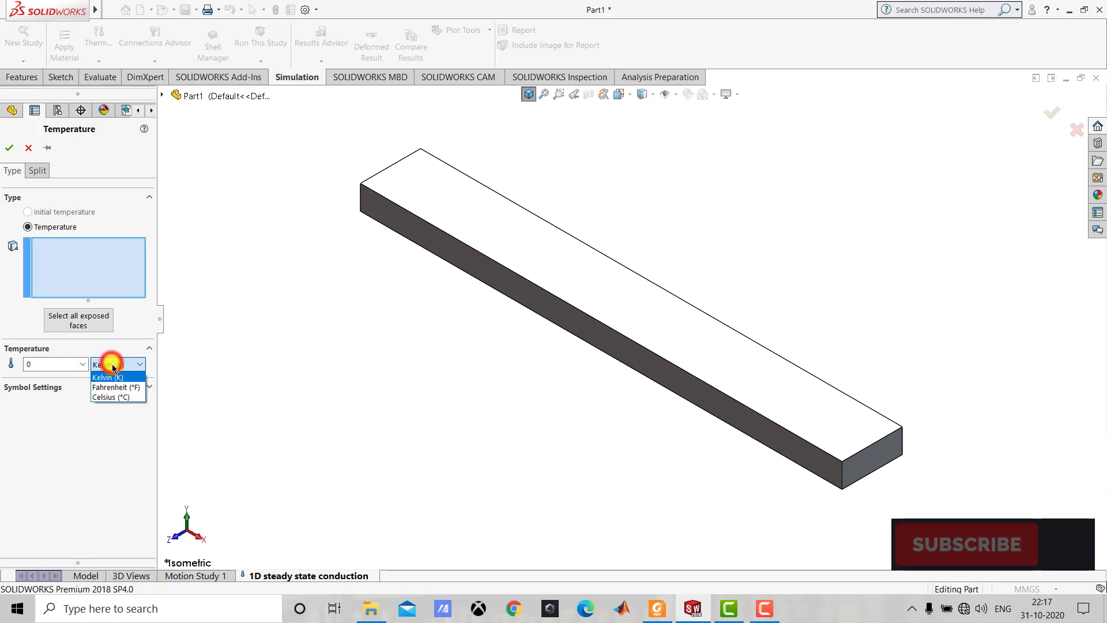
left_click(117, 396)
left_click_drag(66, 366, 28, 361)
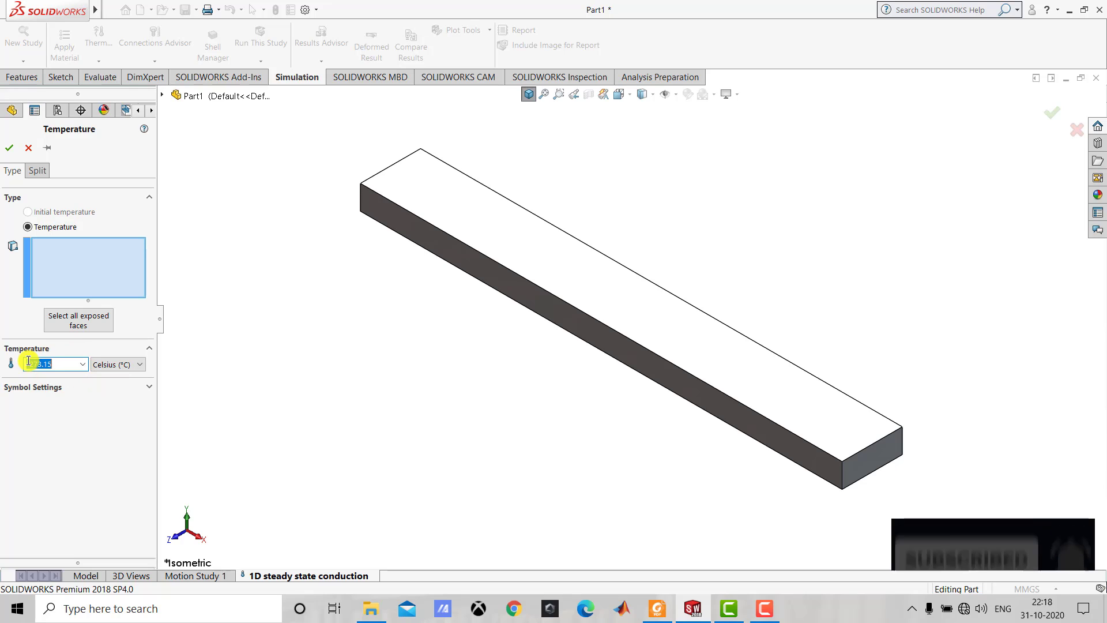
type("100")
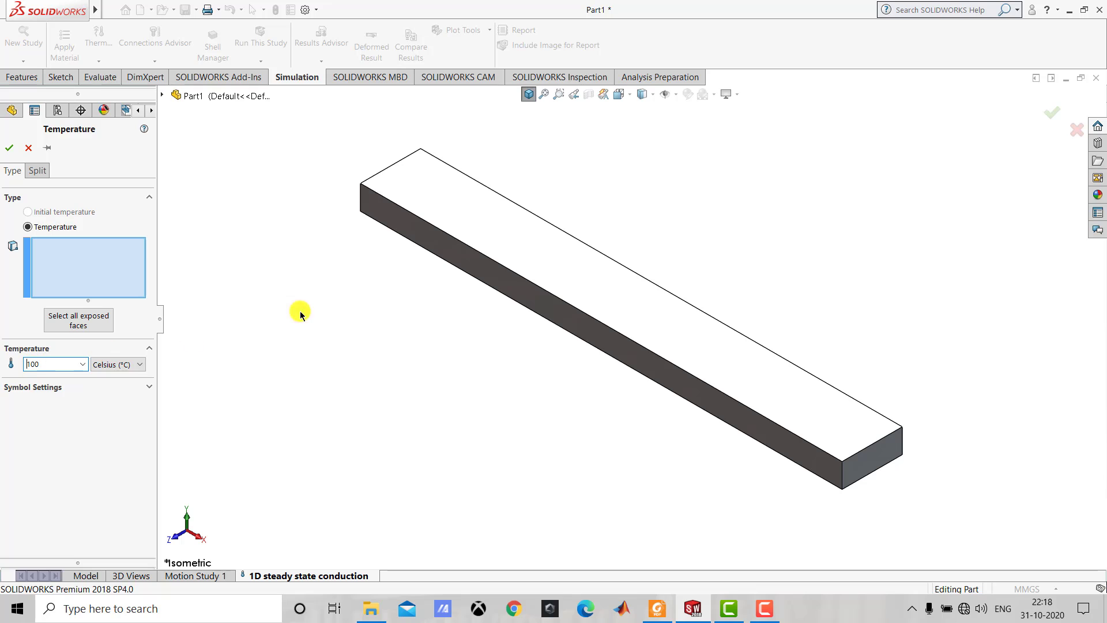
middle_click_drag(345, 304, 386, 292)
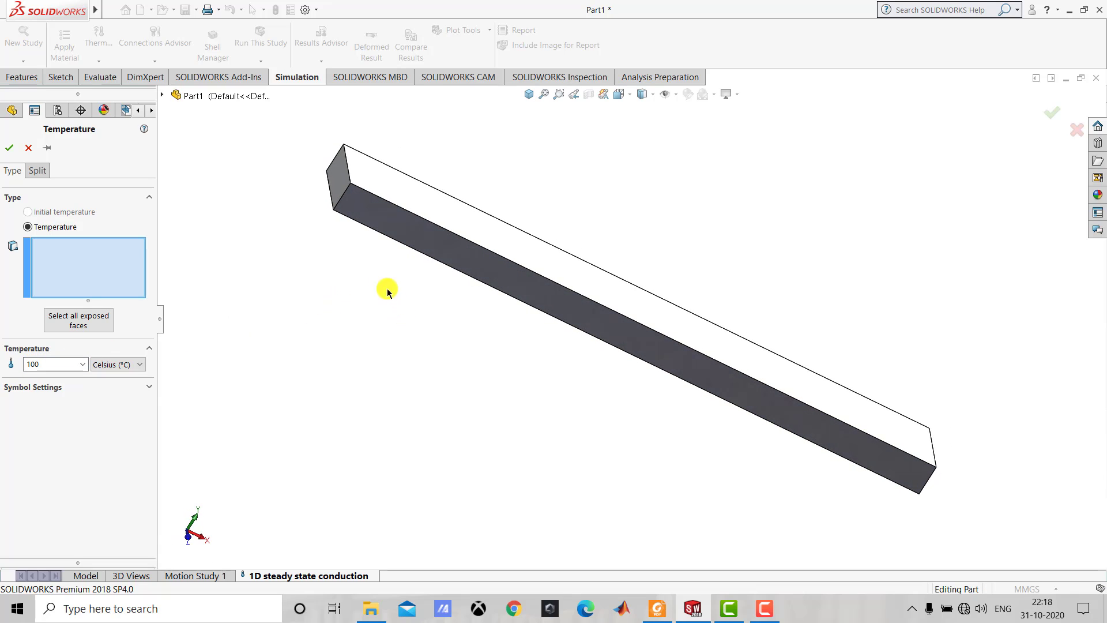
left_click(339, 183)
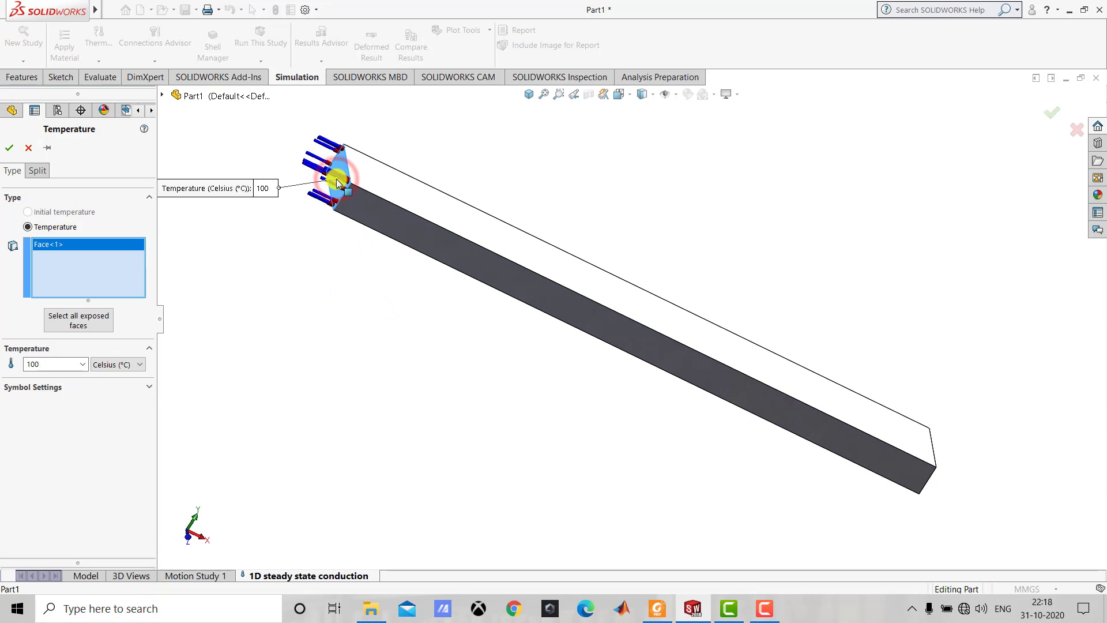
left_click(9, 147)
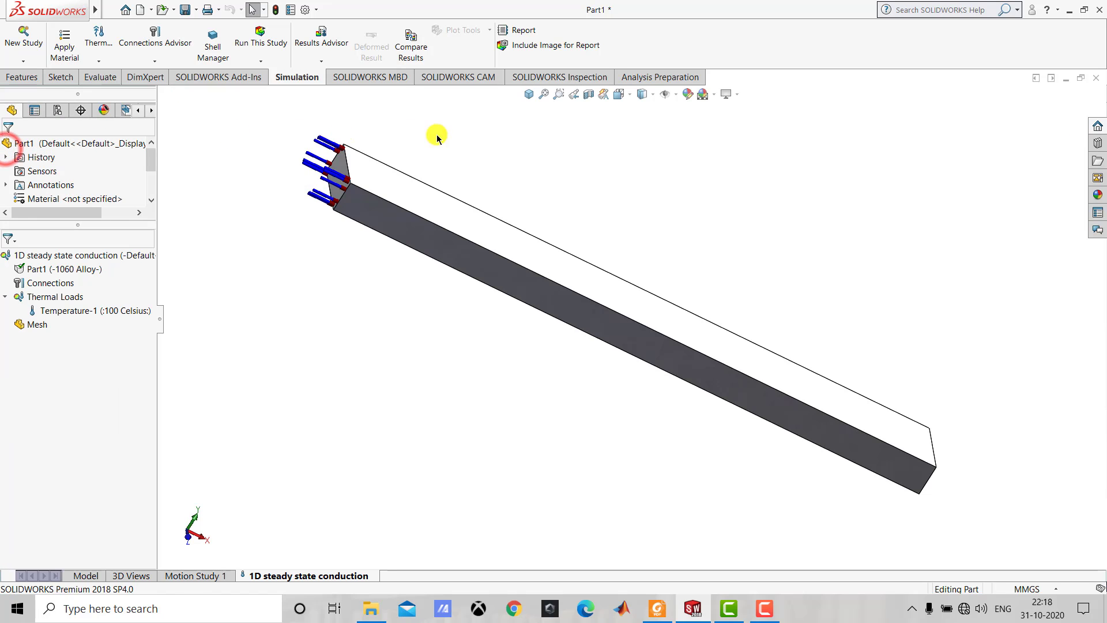
left_click(530, 94)
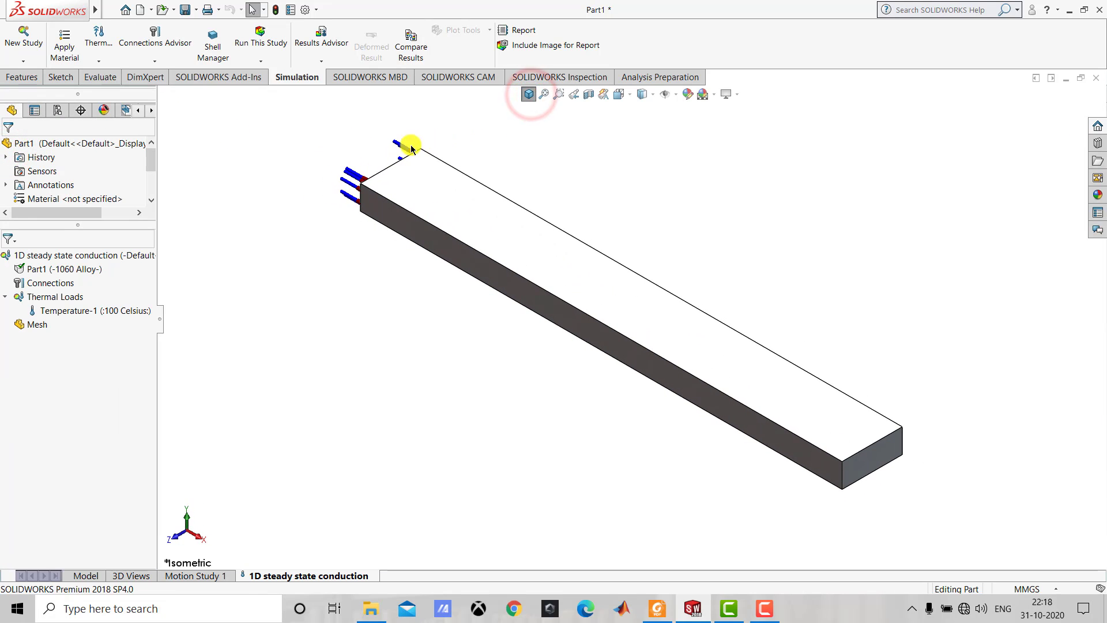
mouse_move(356, 192)
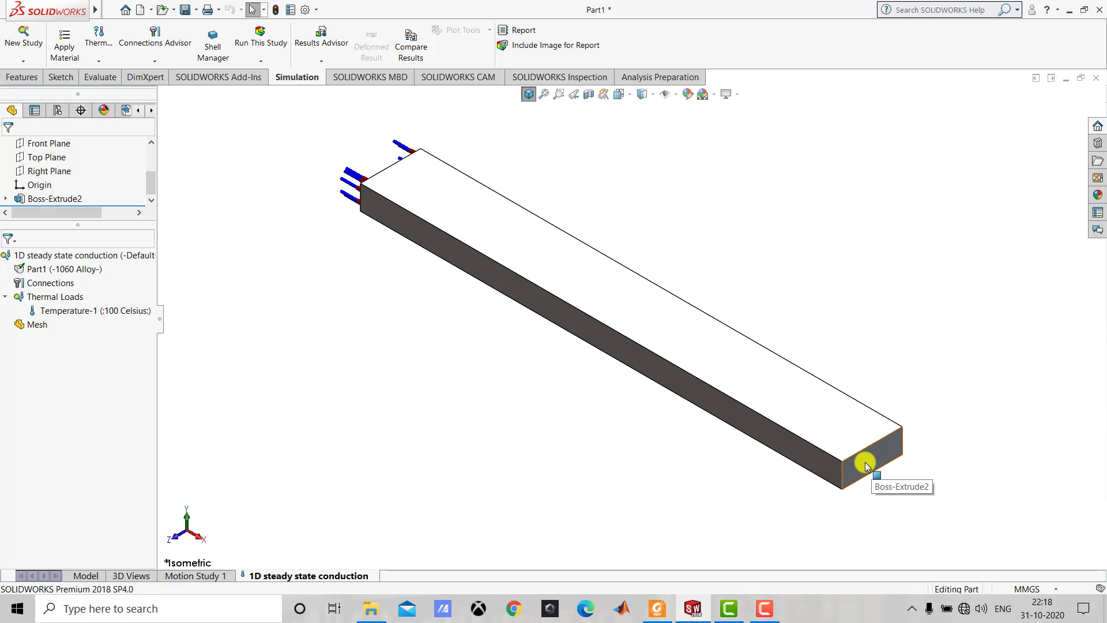
Apply a 20 °C temperature load to the bar's front end face, opposite the 100 °C end.
right_click(49, 296)
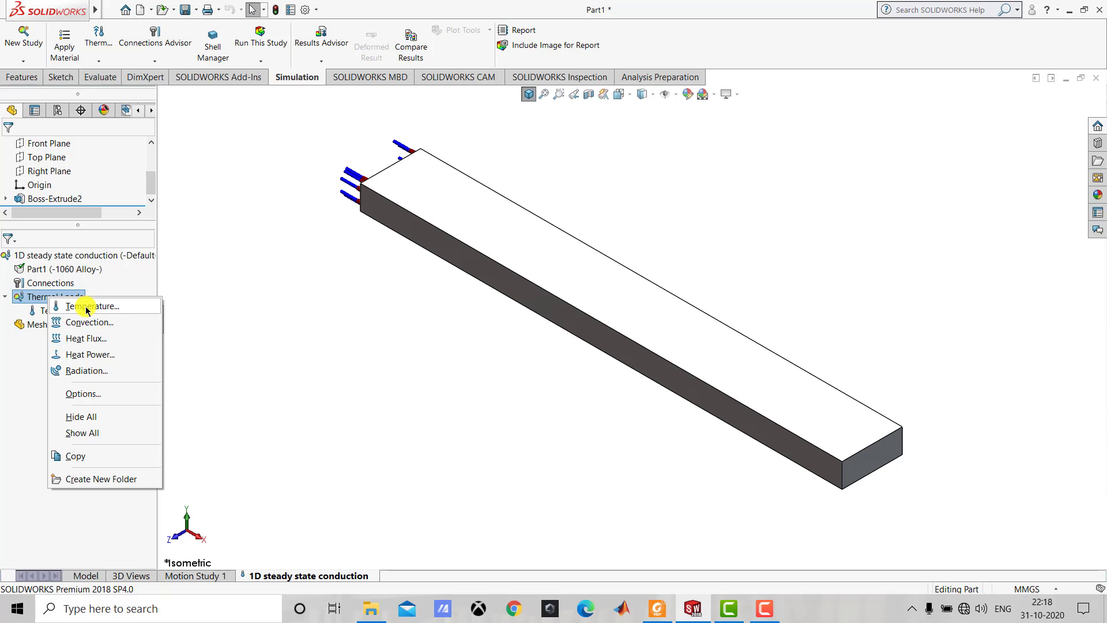
left_click(87, 307)
left_click(113, 365)
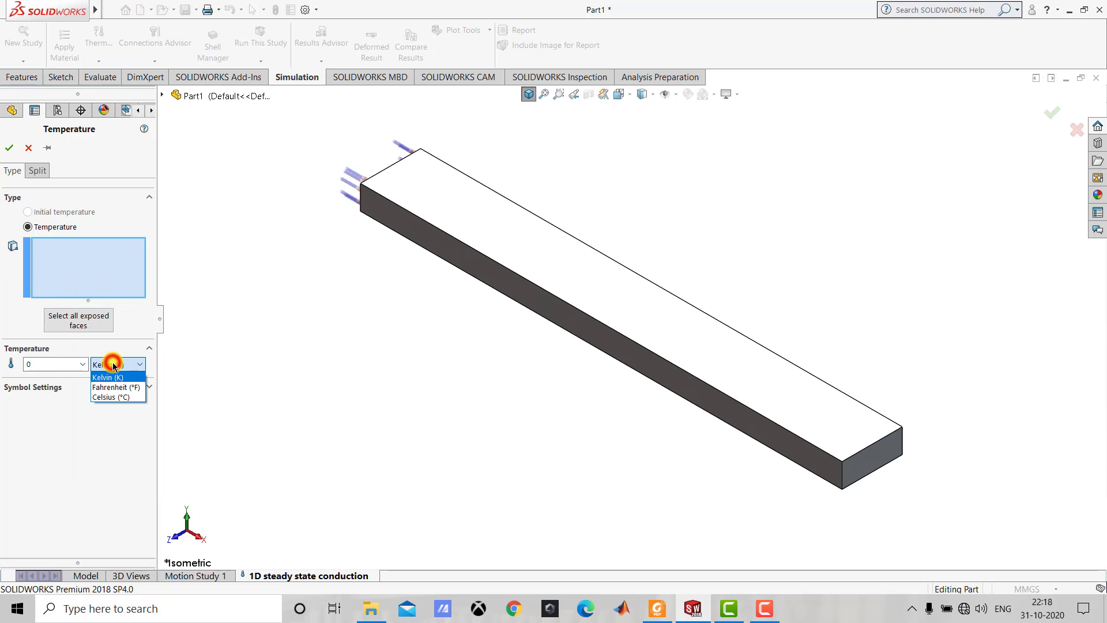
left_click(113, 396)
double_click(66, 365)
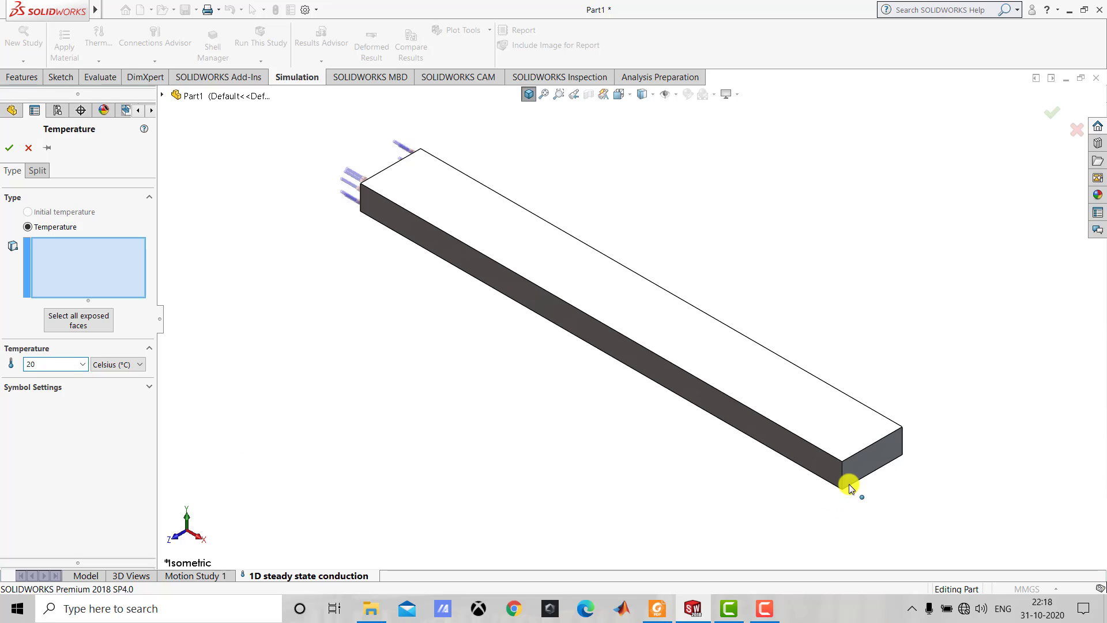
left_click(863, 463)
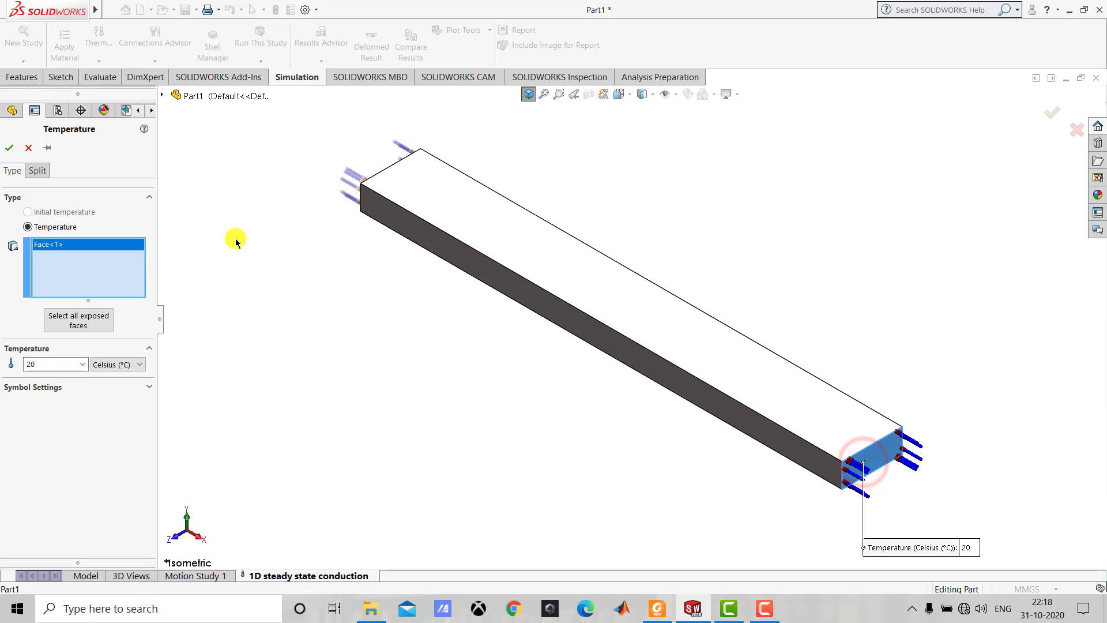
left_click(6, 152)
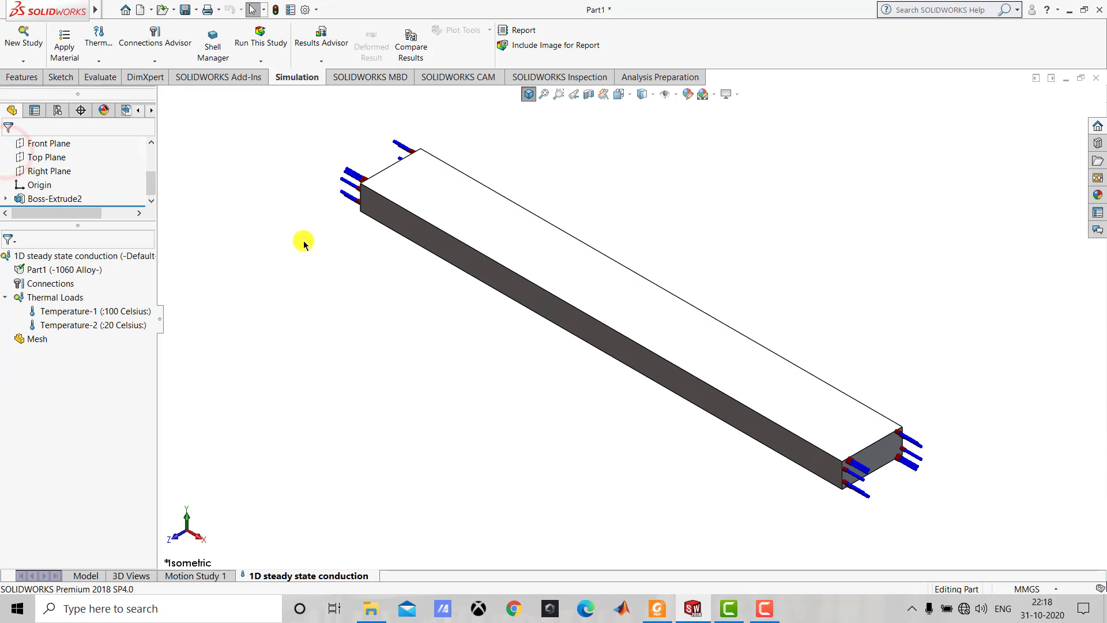
left_click(528, 96)
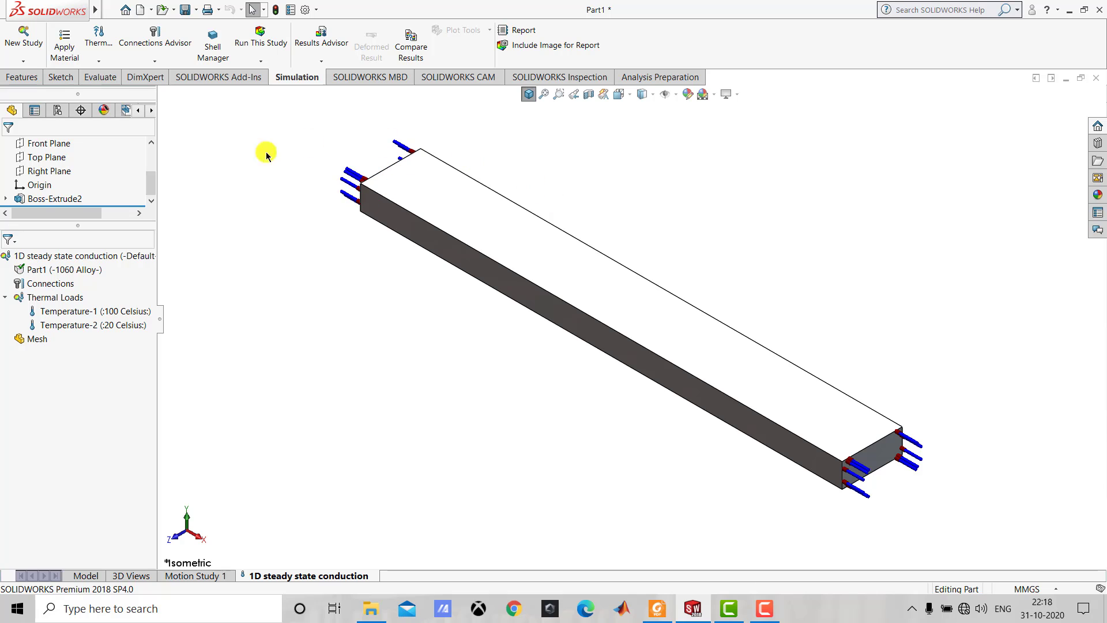
Add a heat flux load of 0 W/m^2 on the bar's four long faces and return to the isometric view.
right_click(68, 298)
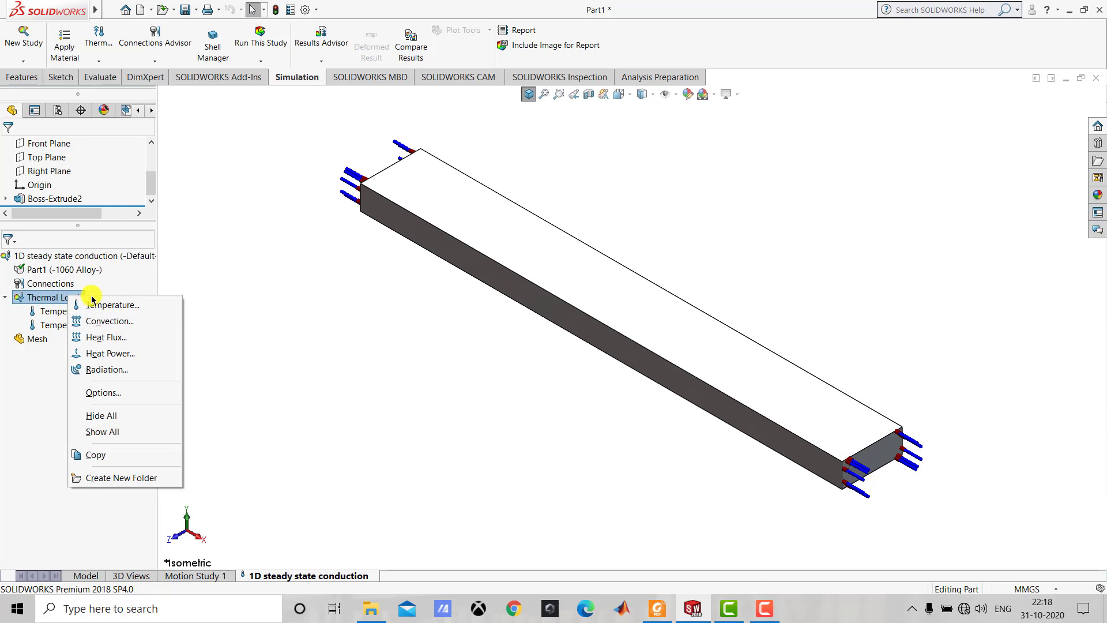
left_click(120, 338)
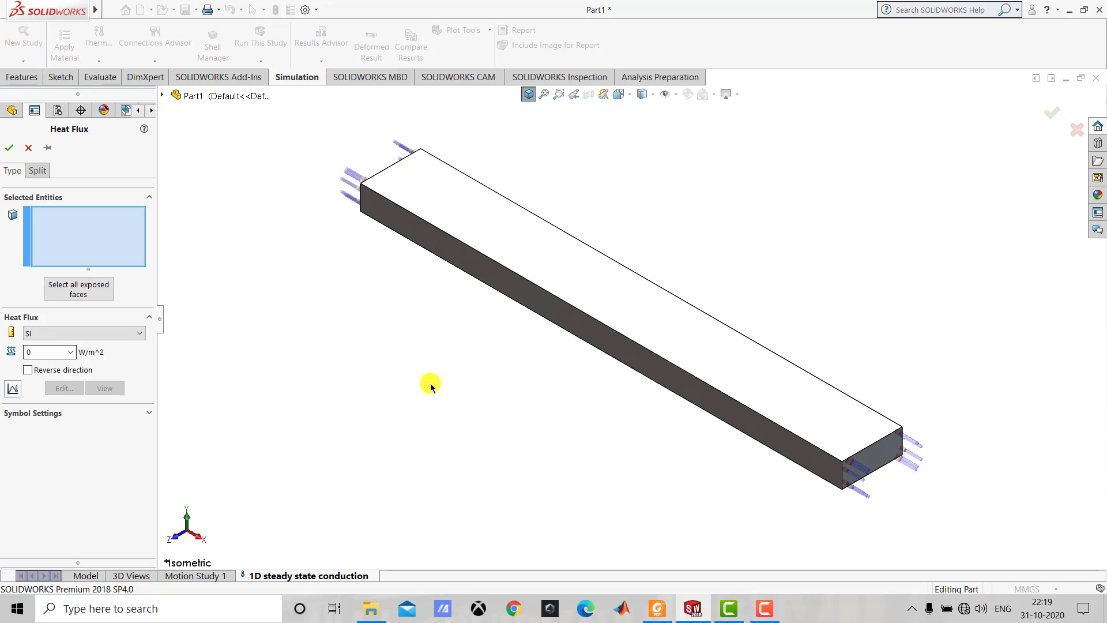
left_click(541, 301)
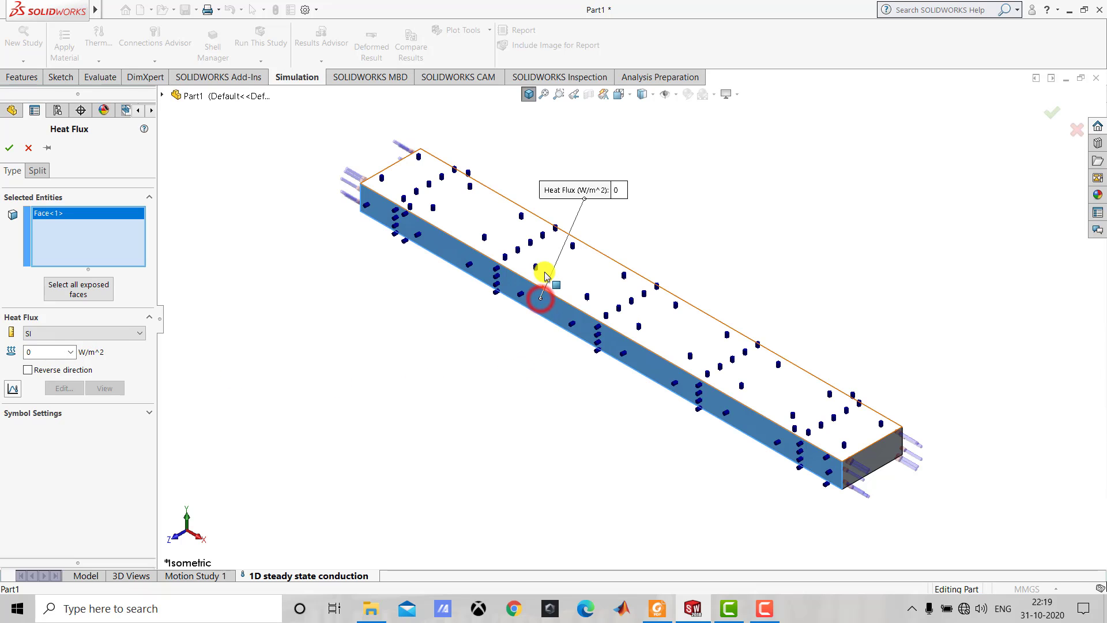
left_click(542, 262)
middle_click_drag(759, 263, 671, 274)
left_click(681, 272)
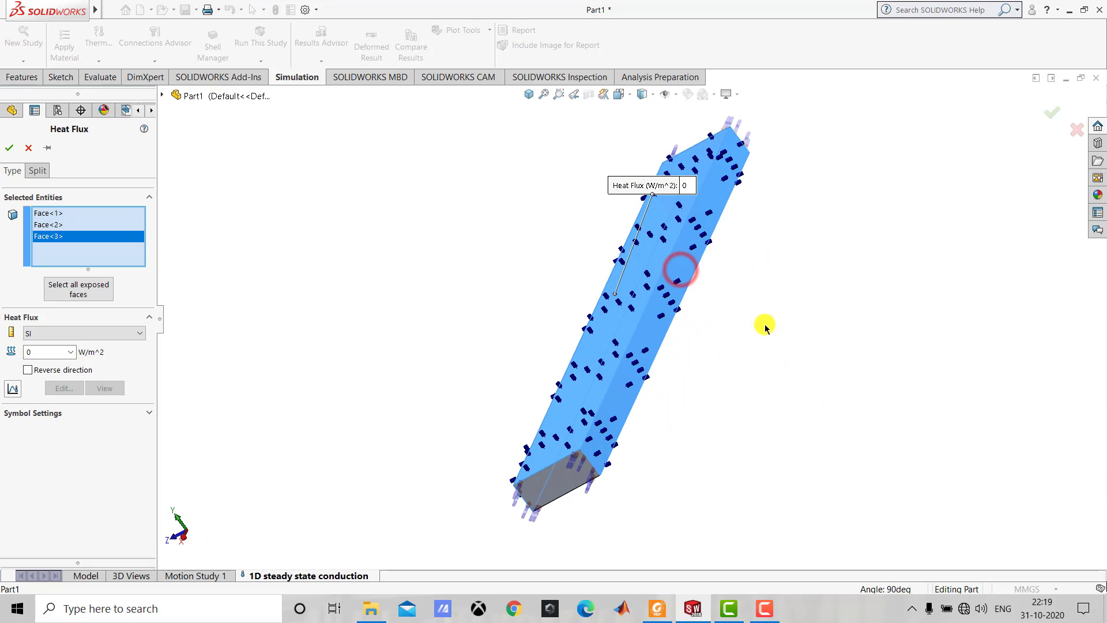
middle_click_drag(766, 324, 719, 299)
left_click(718, 306)
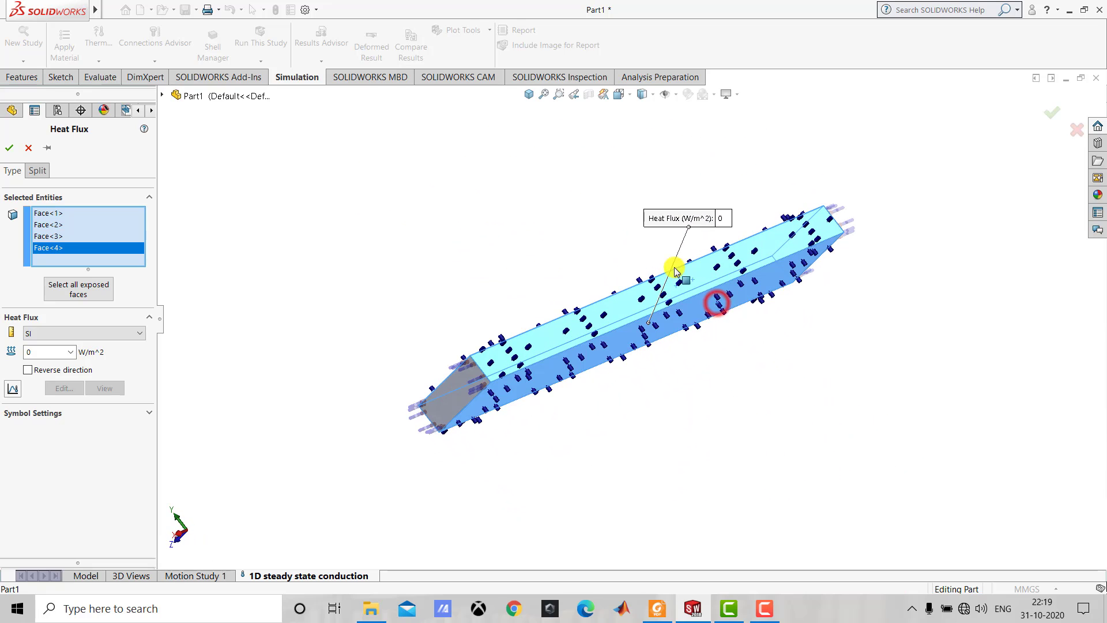
left_click(529, 94)
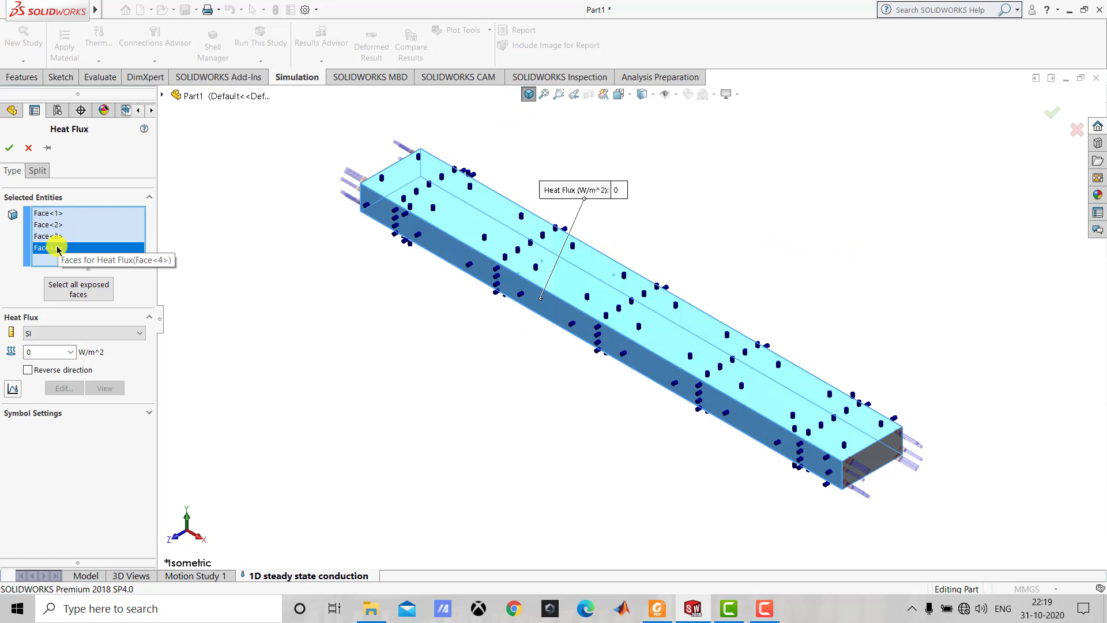
left_click(10, 148)
left_click(214, 254)
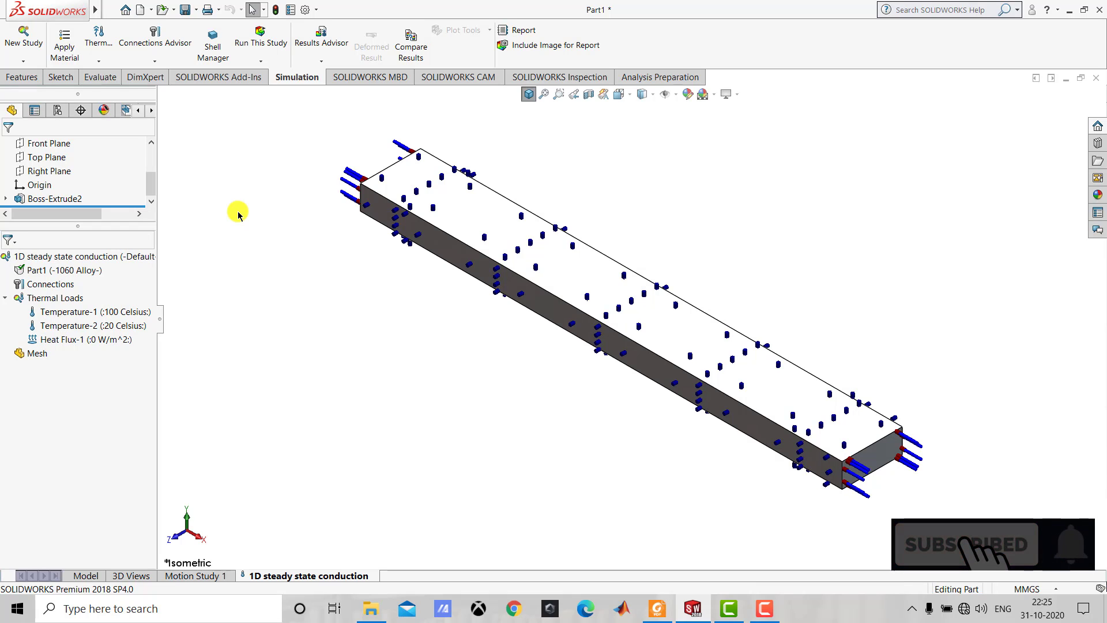
Create a standard solid mesh of the bar with mesh density at the finest setting and mesh parameters enabled.
right_click(28, 354)
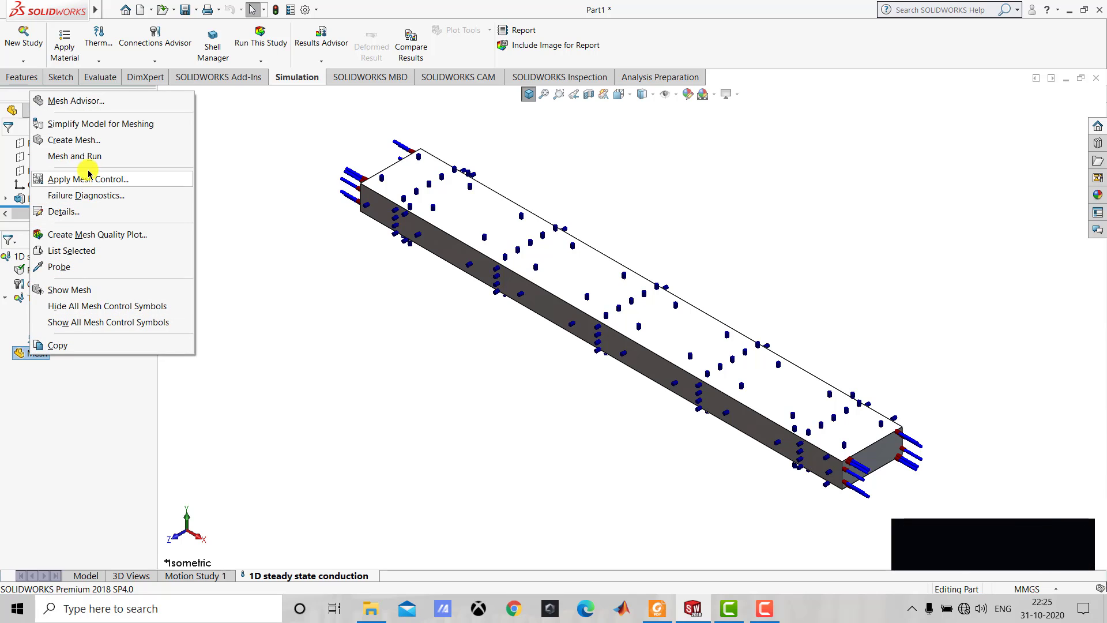
left_click(86, 144)
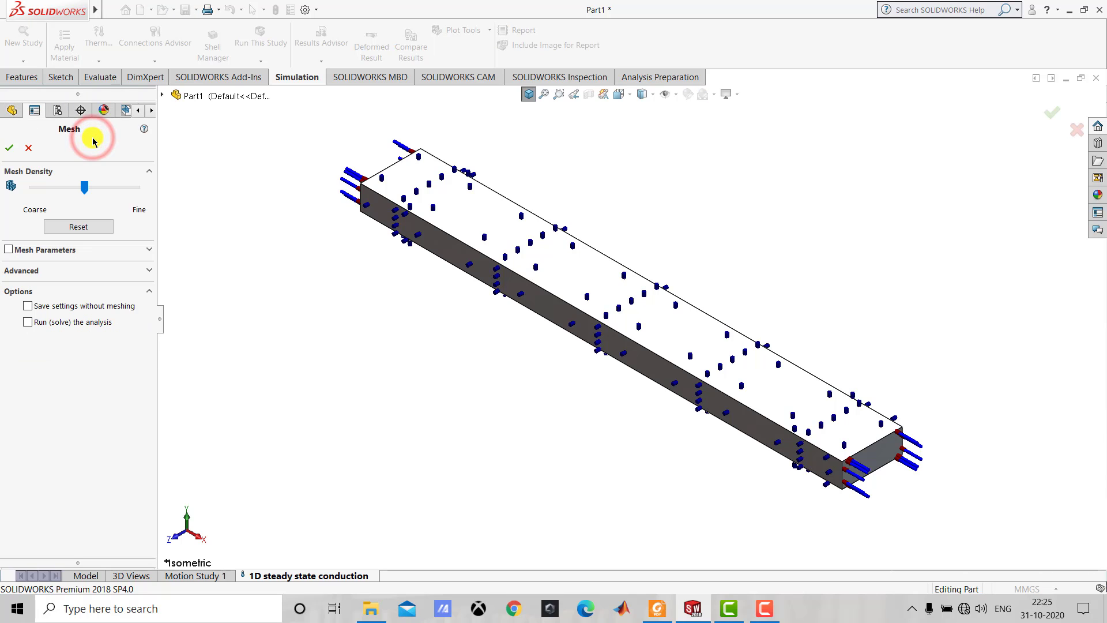
left_click_drag(85, 188, 141, 197)
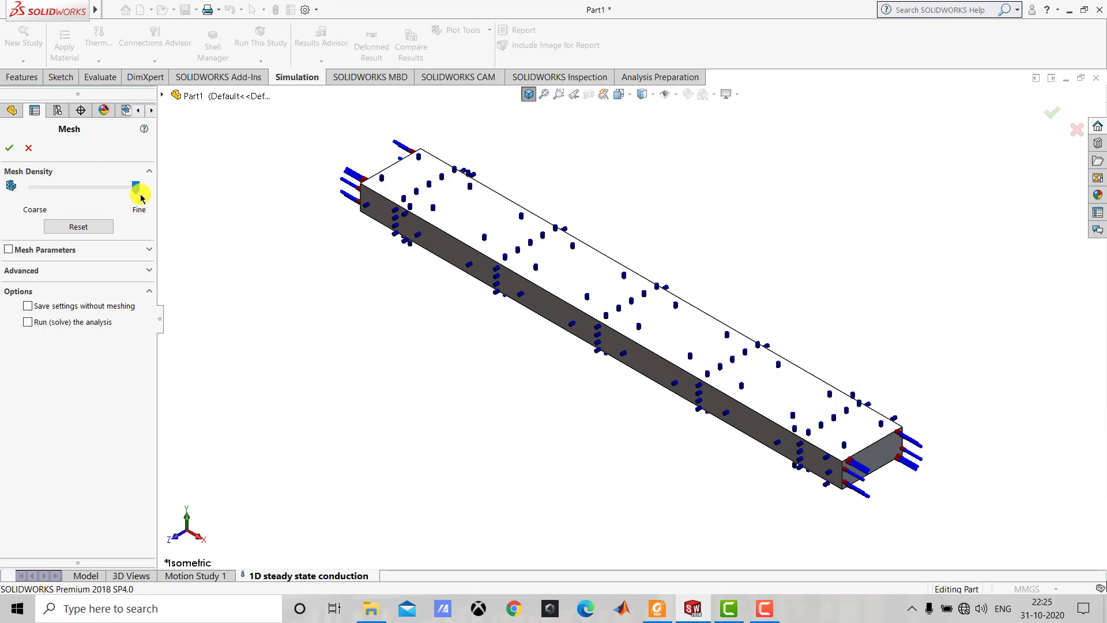
left_click(142, 195)
left_click(141, 195)
left_click(126, 251)
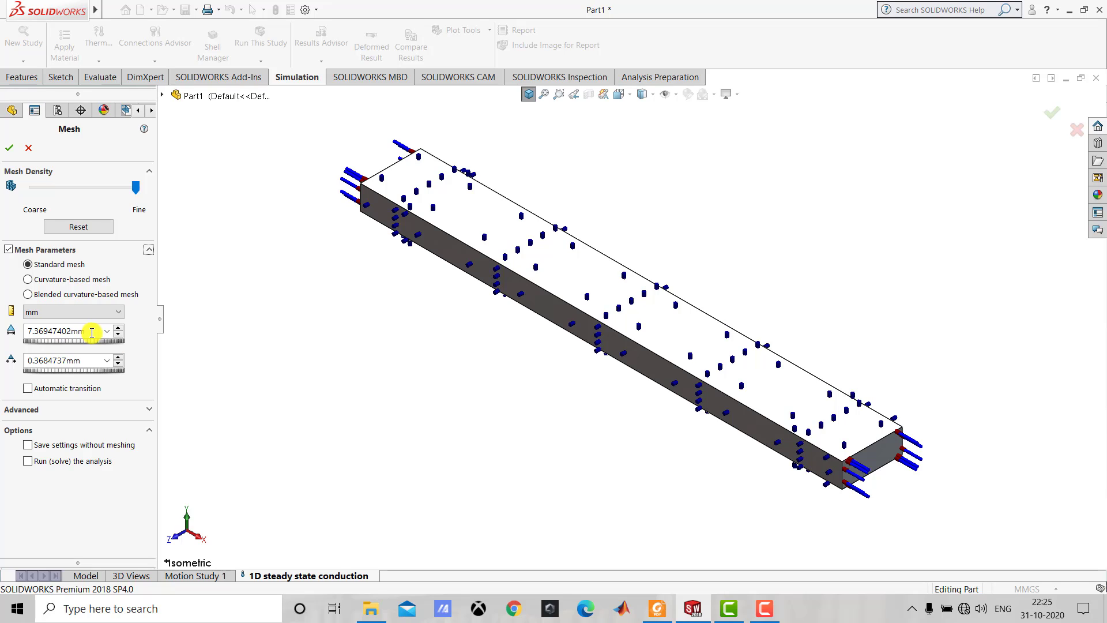
left_click(9, 149)
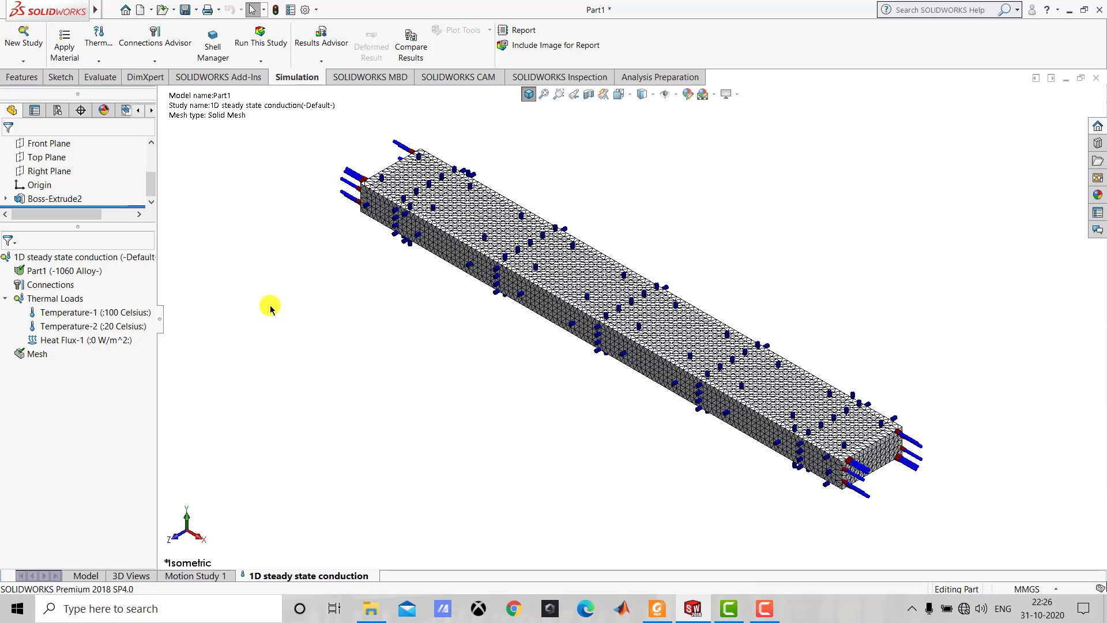
Examine the mesh details of the study in an enlarged window, including the total elements, and close them.
right_click(38, 354)
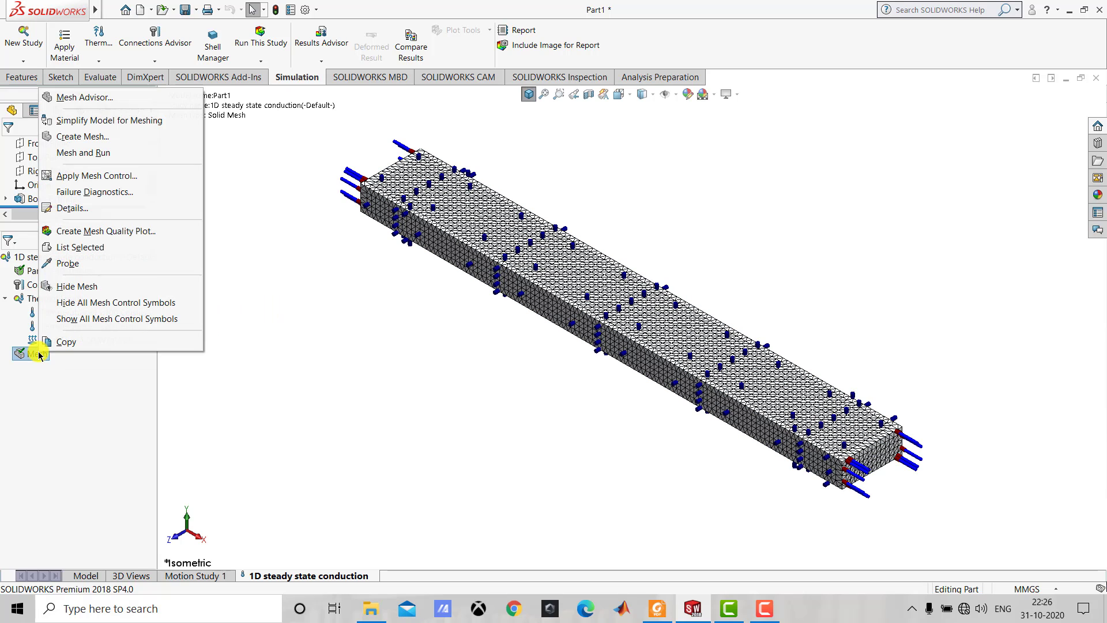
left_click(84, 209)
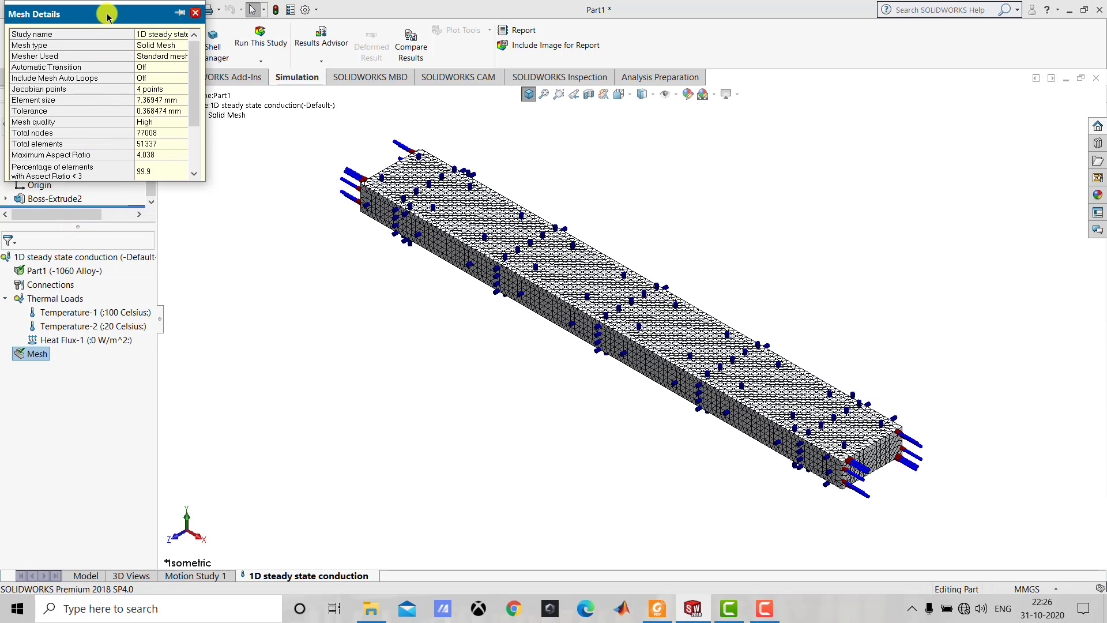
left_click_drag(106, 12, 366, 134)
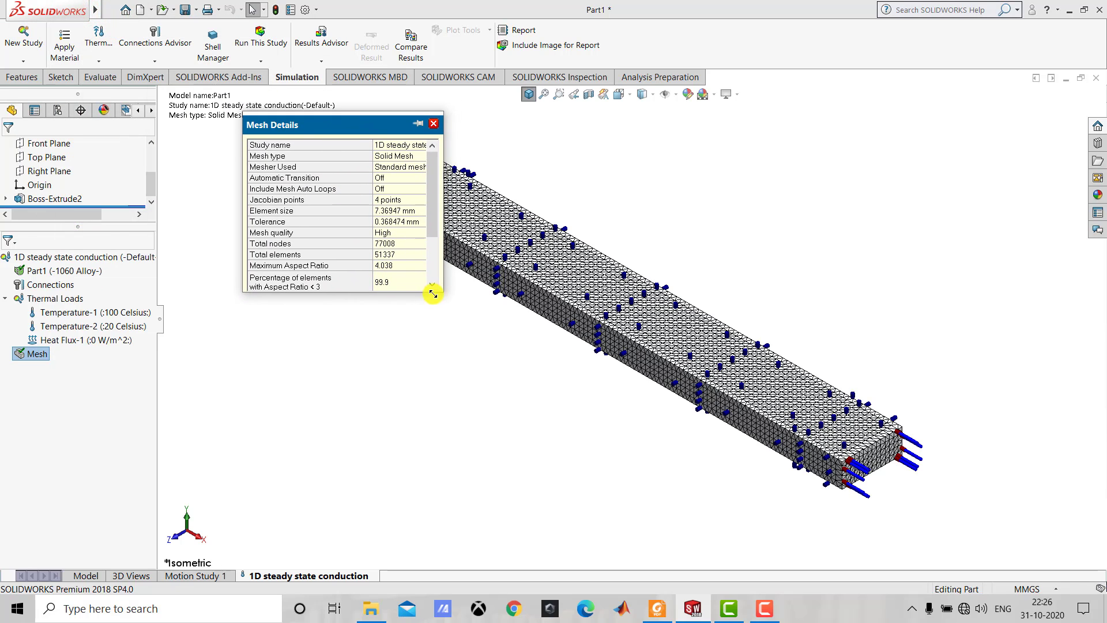
left_click_drag(441, 291, 517, 392)
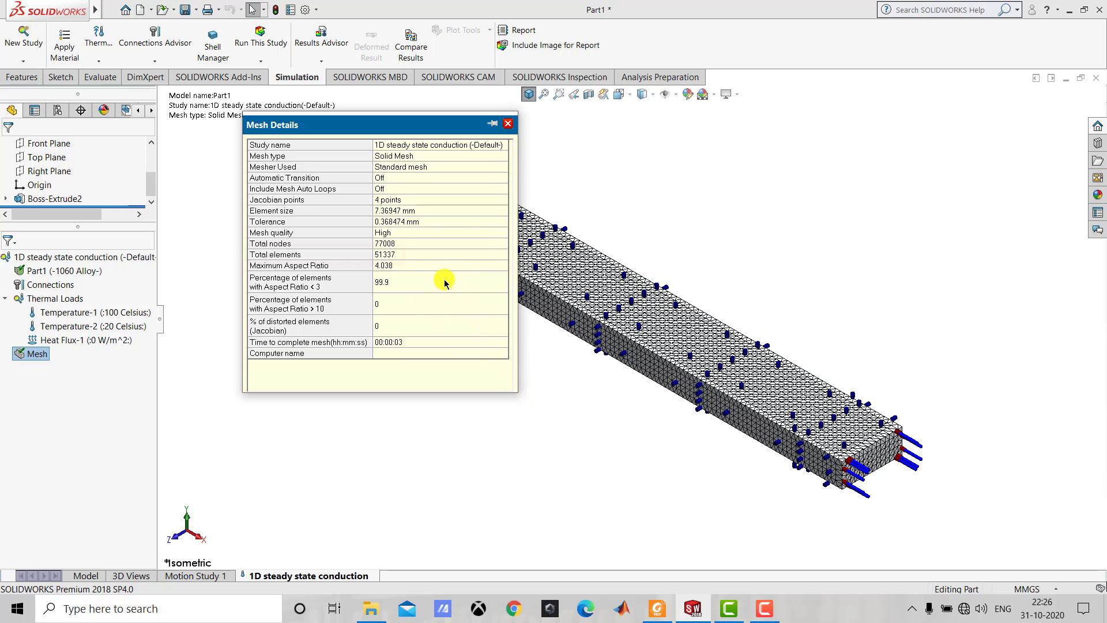
left_click(351, 256)
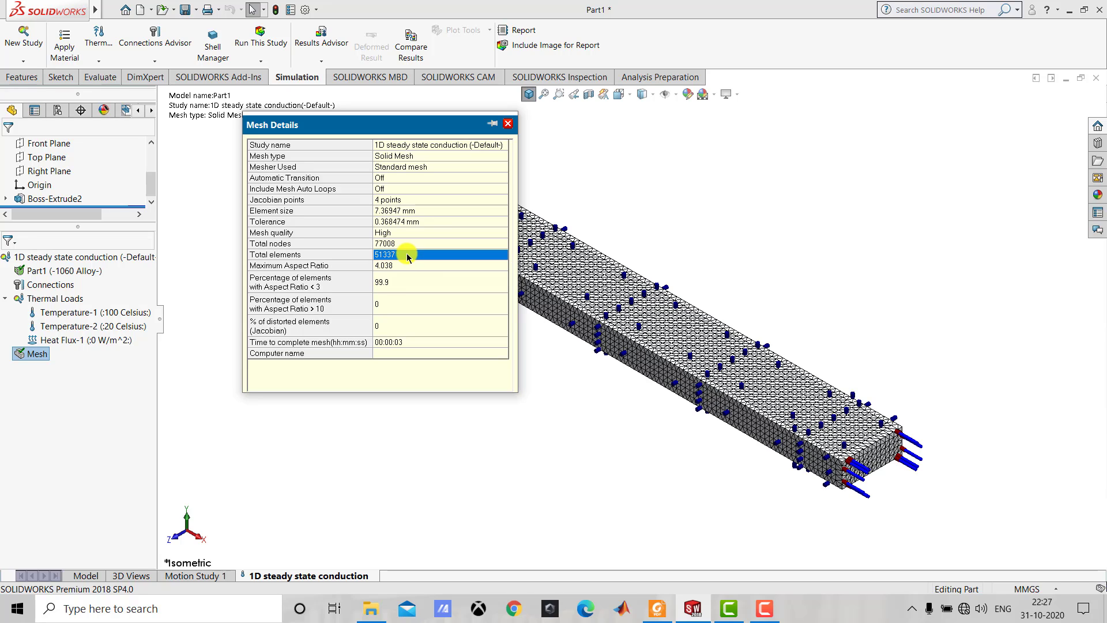
left_click(508, 124)
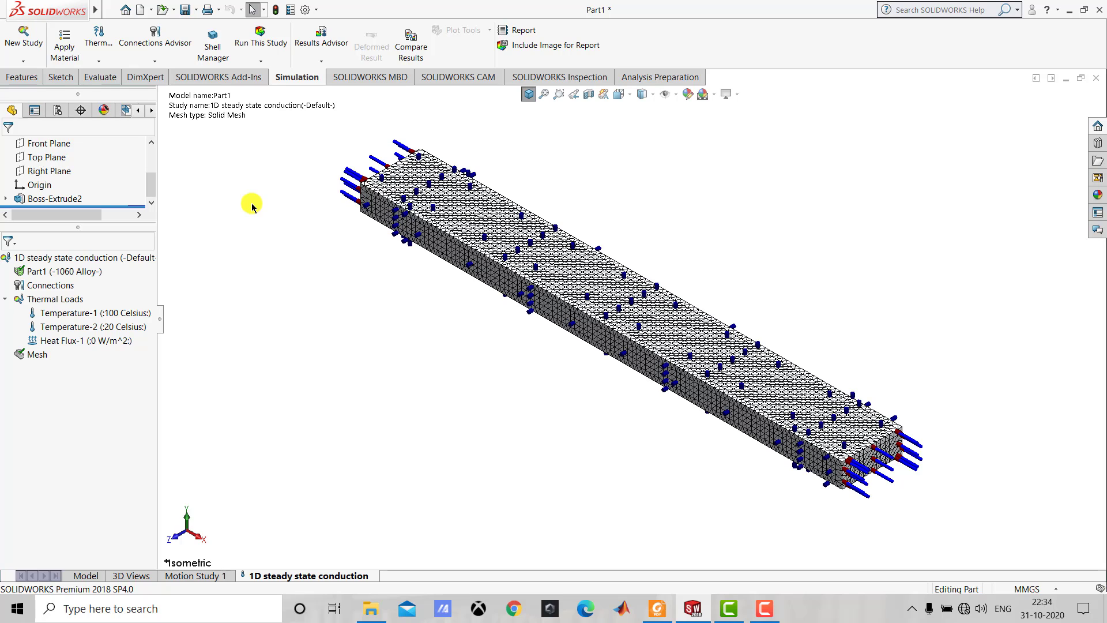
Run the thermal study and start a results equation plot using the equation "TEMP: Temperature".
left_click(262, 39)
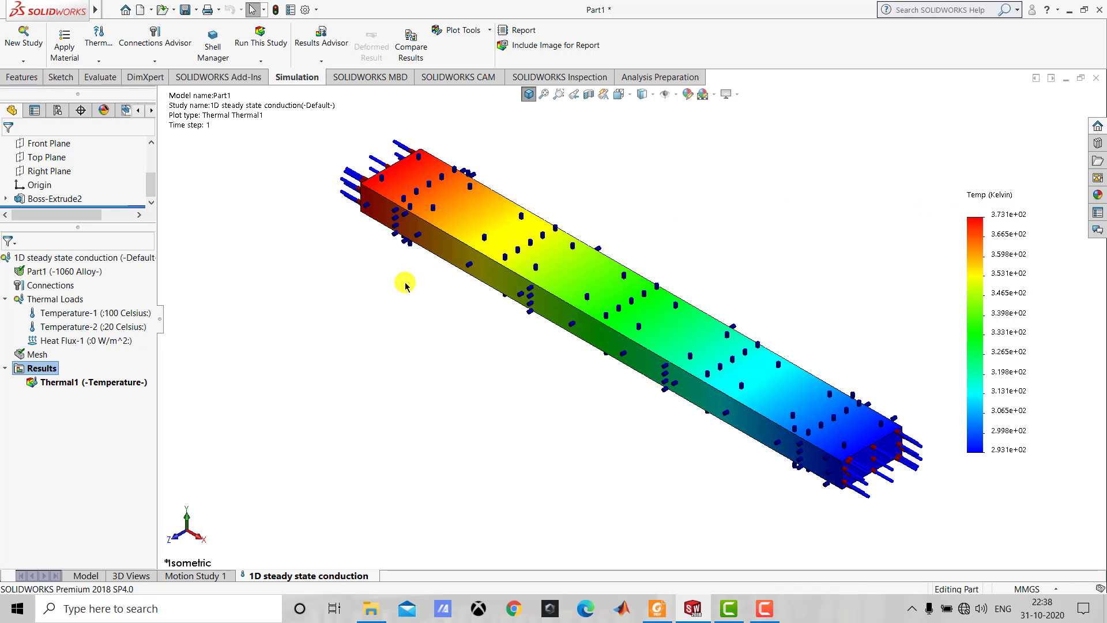
right_click(43, 373)
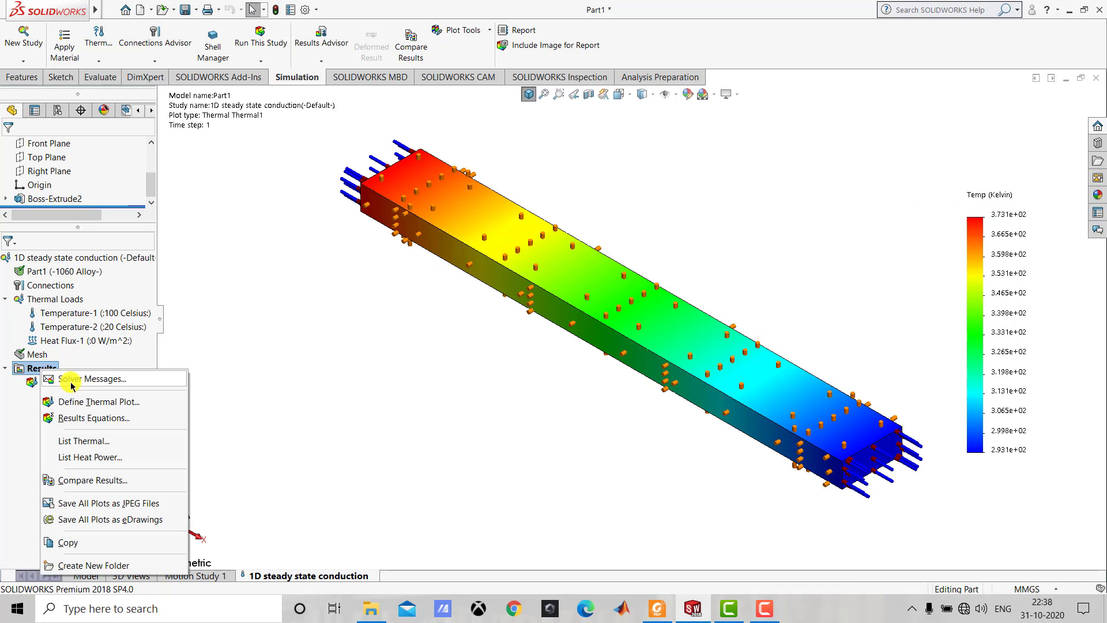
left_click(99, 424)
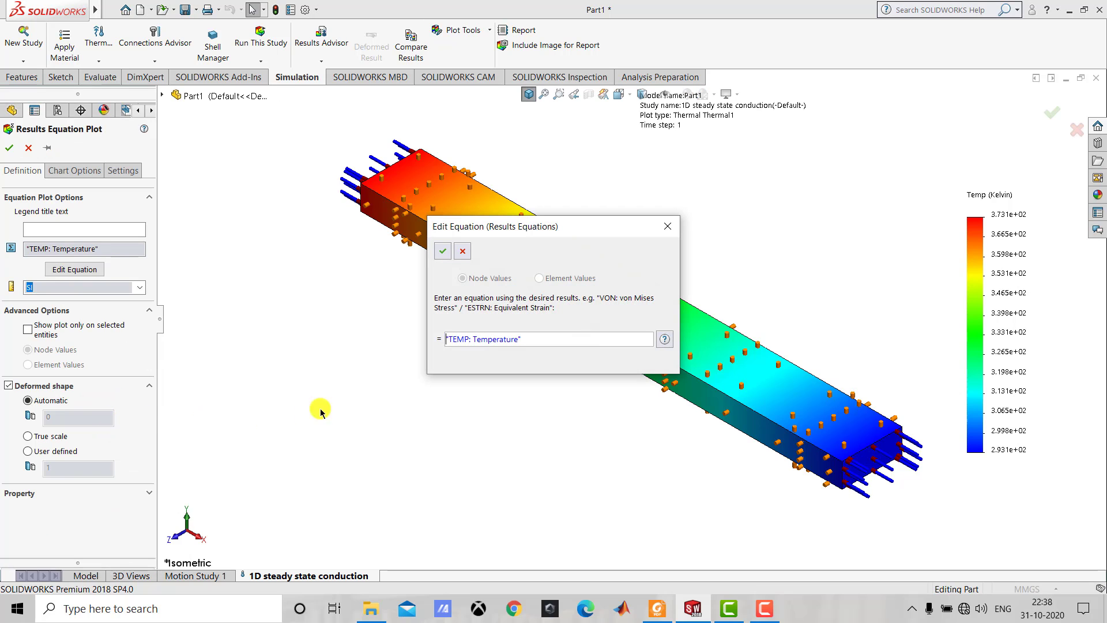
left_click(443, 252)
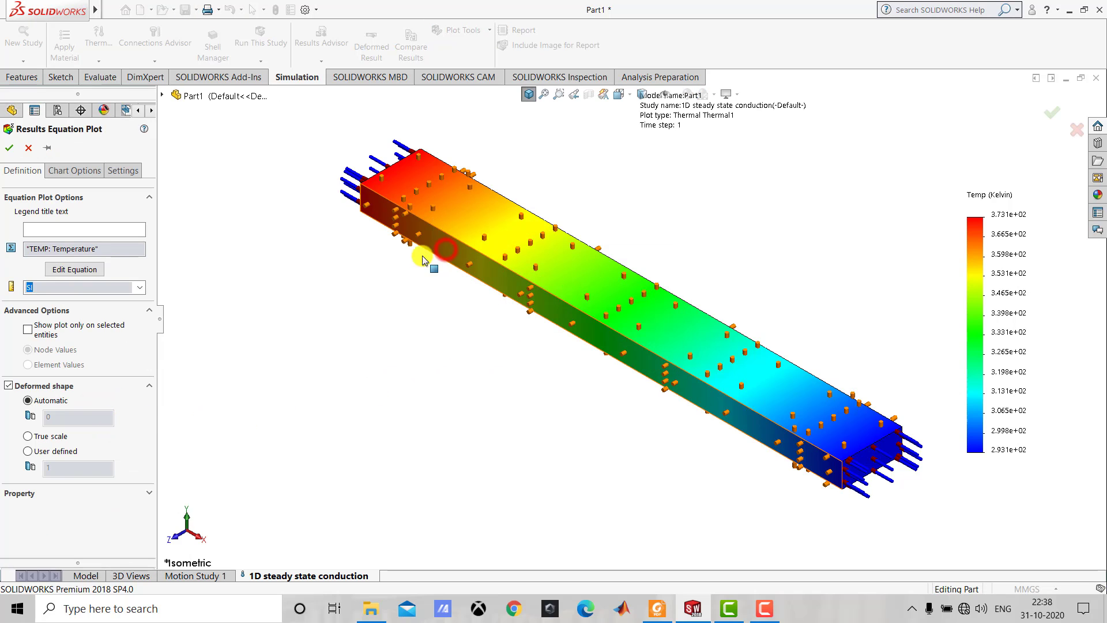
Give the equation plot the legend title "Temp (C)" and Metric (G) units, and create the plot.
left_click(65, 228)
type("T")
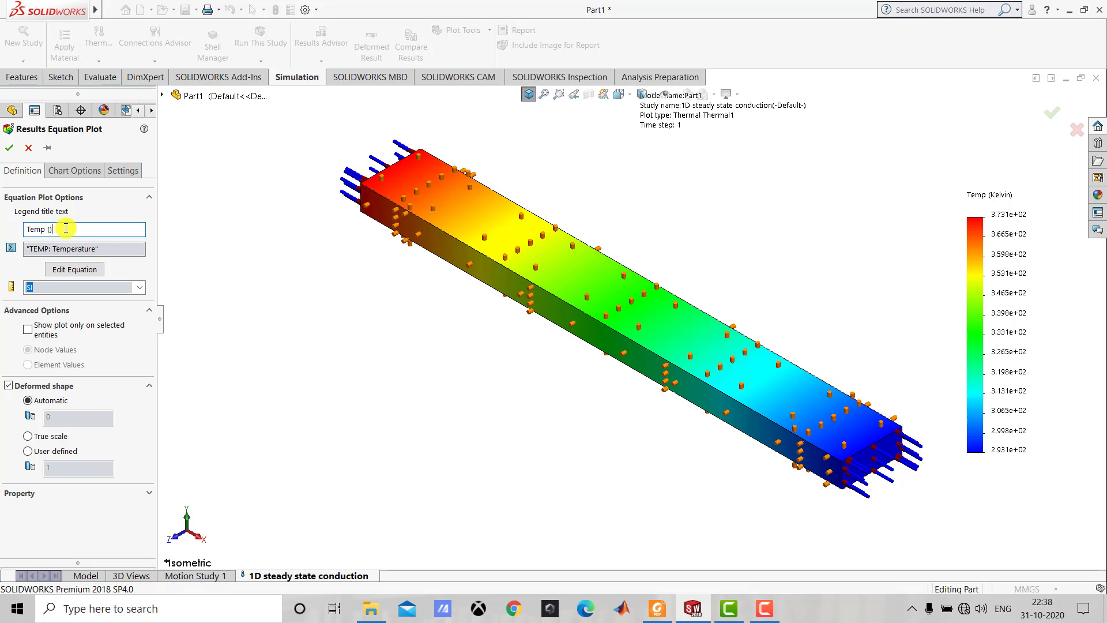
type("emp (C)")
left_click(141, 287)
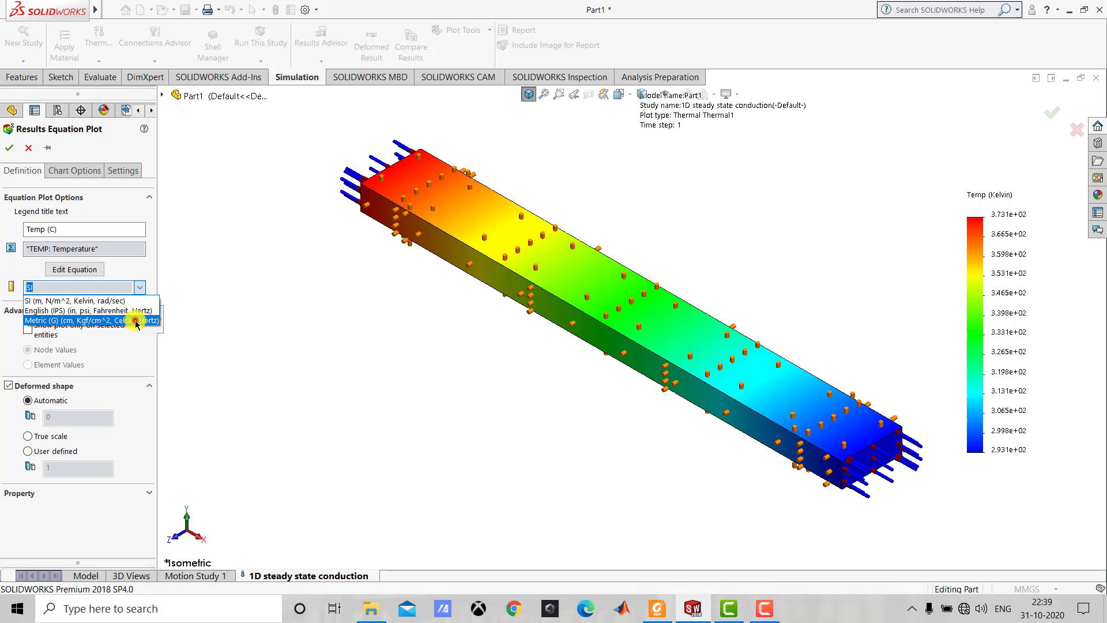
left_click(137, 321)
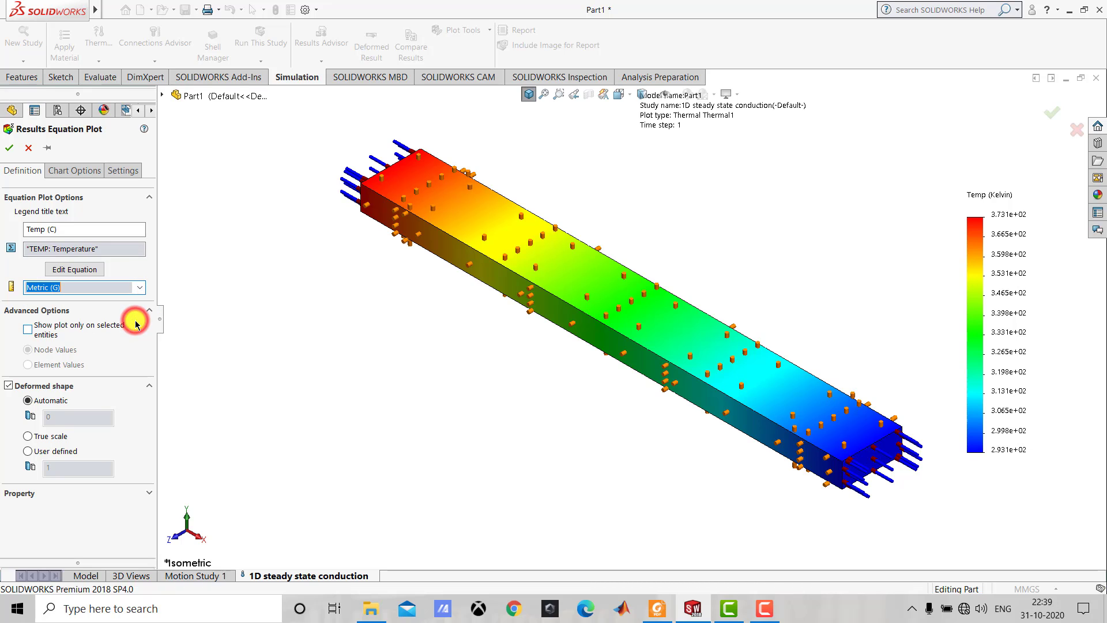
left_click(10, 150)
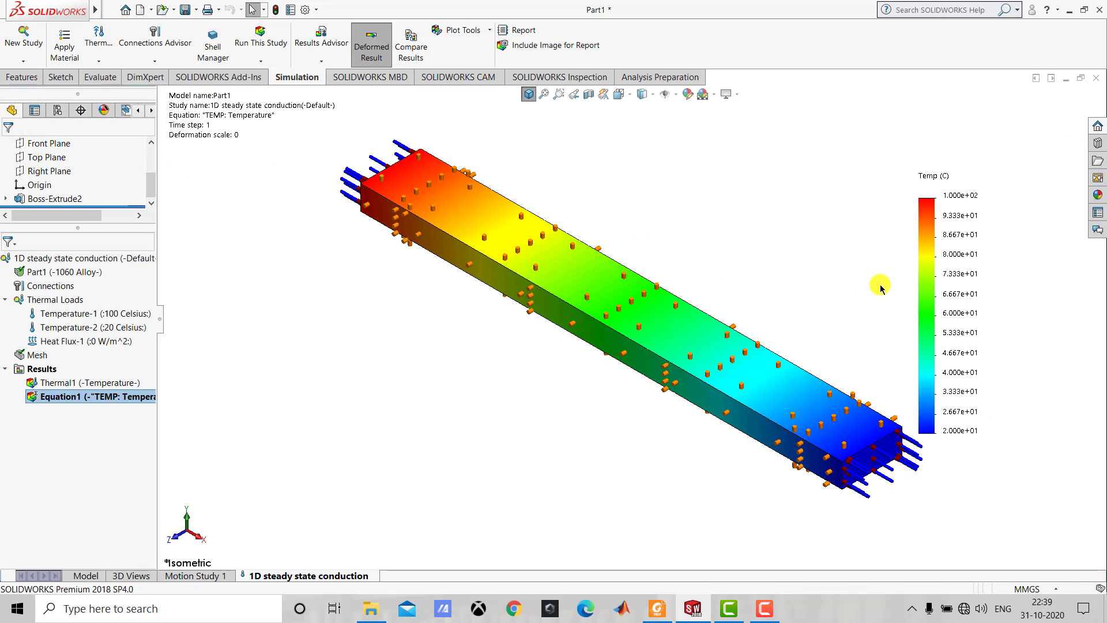
Move the temperature colour legend farther away from the bar so it clears the load symbols.
left_click(954, 292)
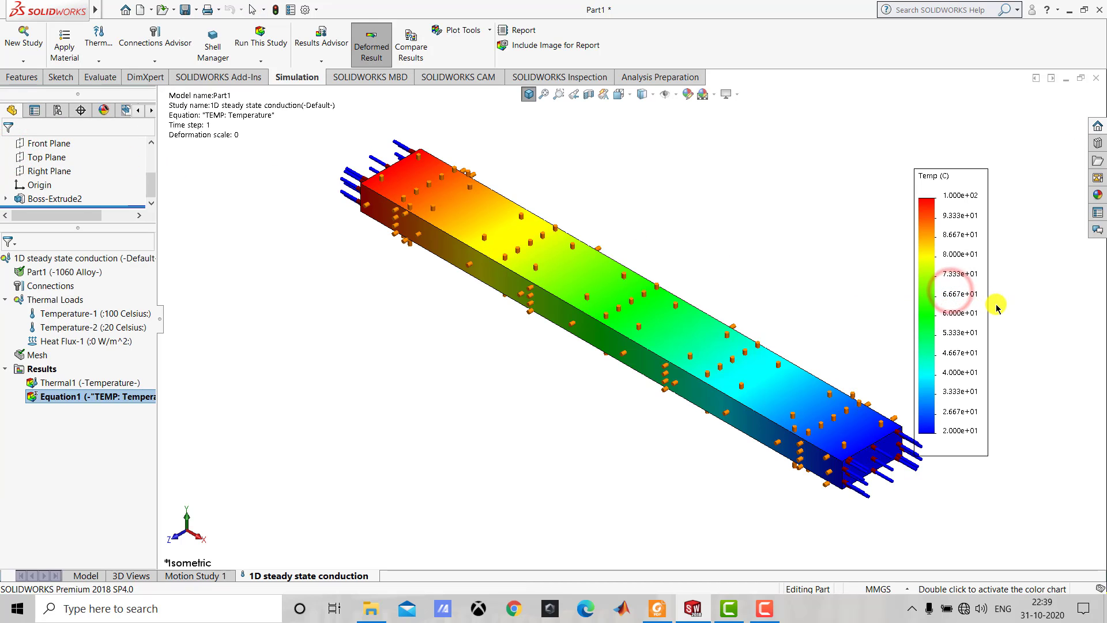
left_click_drag(950, 295, 995, 308)
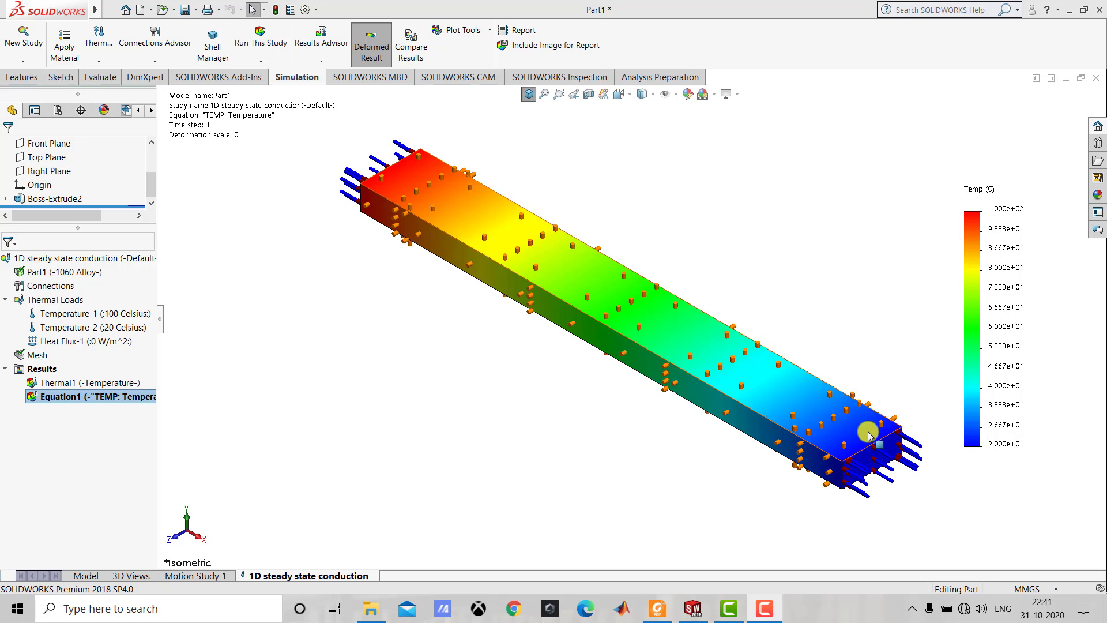
left_click(875, 363)
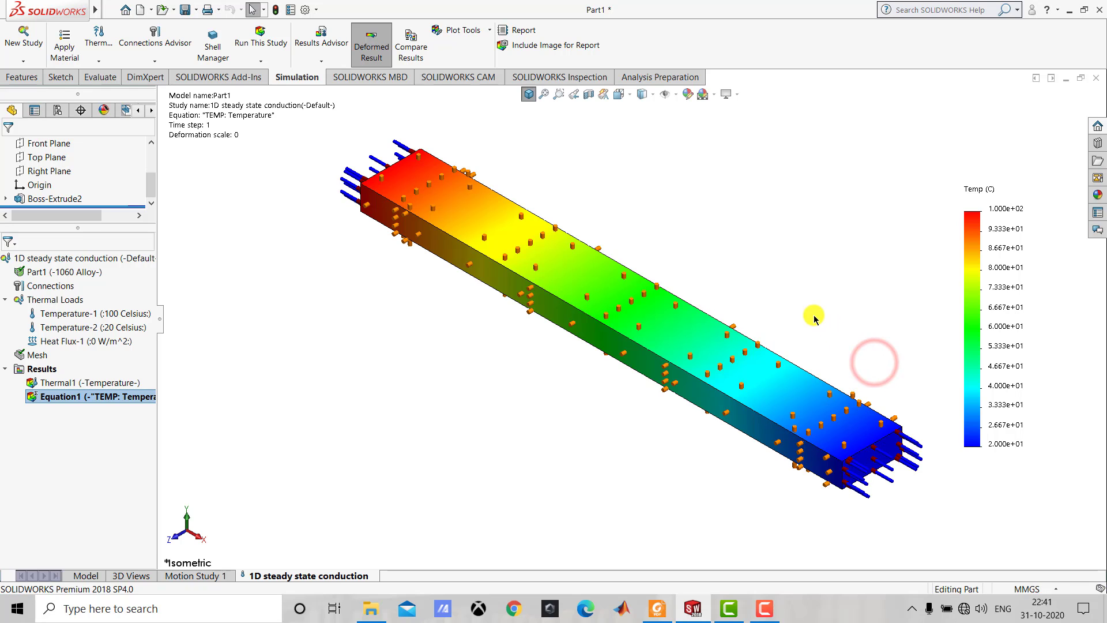
Hide the symbols of the 100 °C temperature, 20 °C temperature and heat flux loads.
right_click(93, 315)
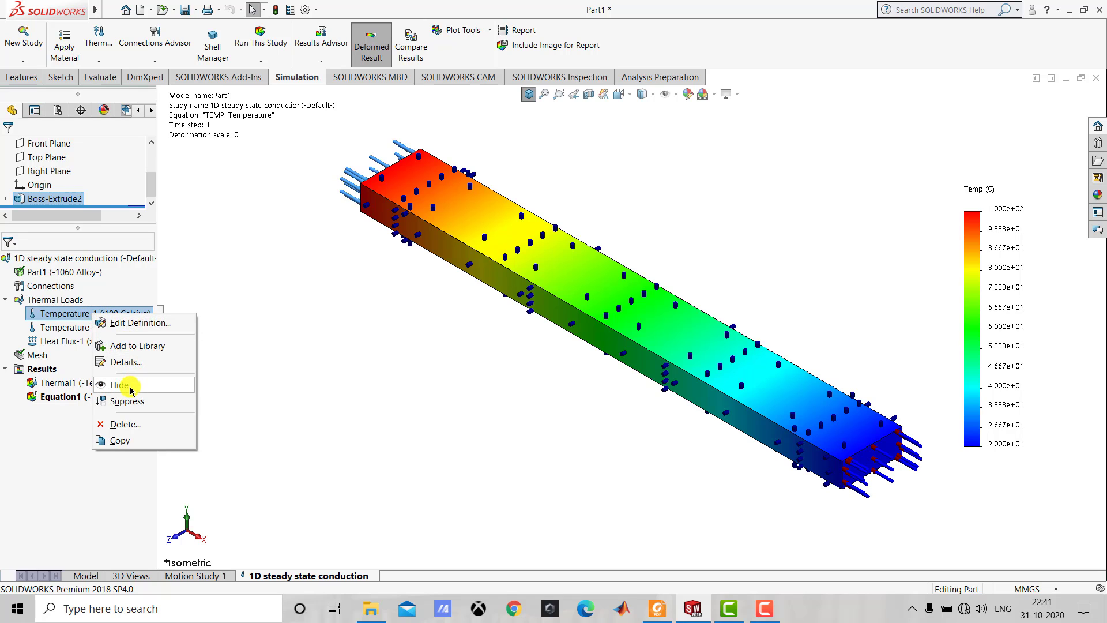
left_click(128, 383)
right_click(106, 329)
left_click(148, 397)
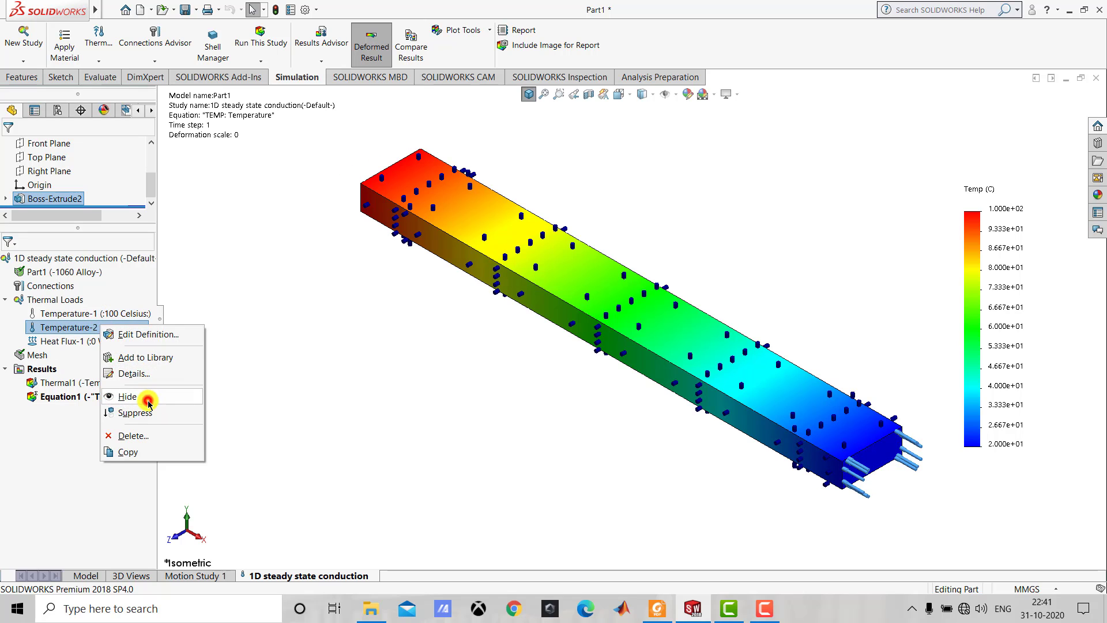
right_click(108, 342)
left_click(136, 411)
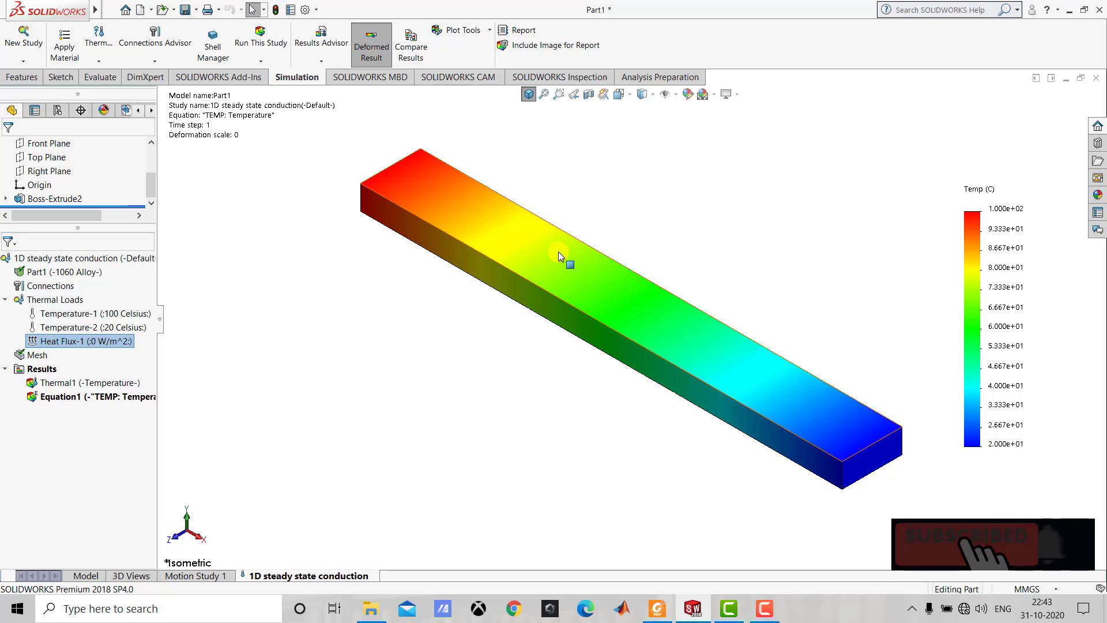
Probe the temperature on the bar's top face at about X 327, Y 20, Z -7 mm and move the callout clear of the bar.
left_click(469, 32)
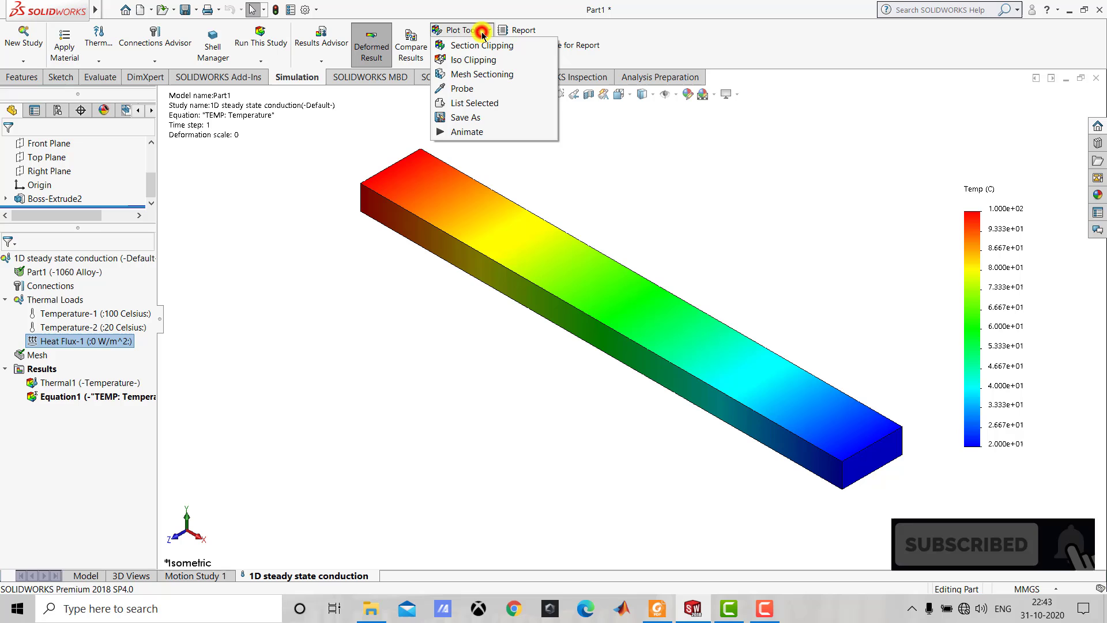
left_click(475, 89)
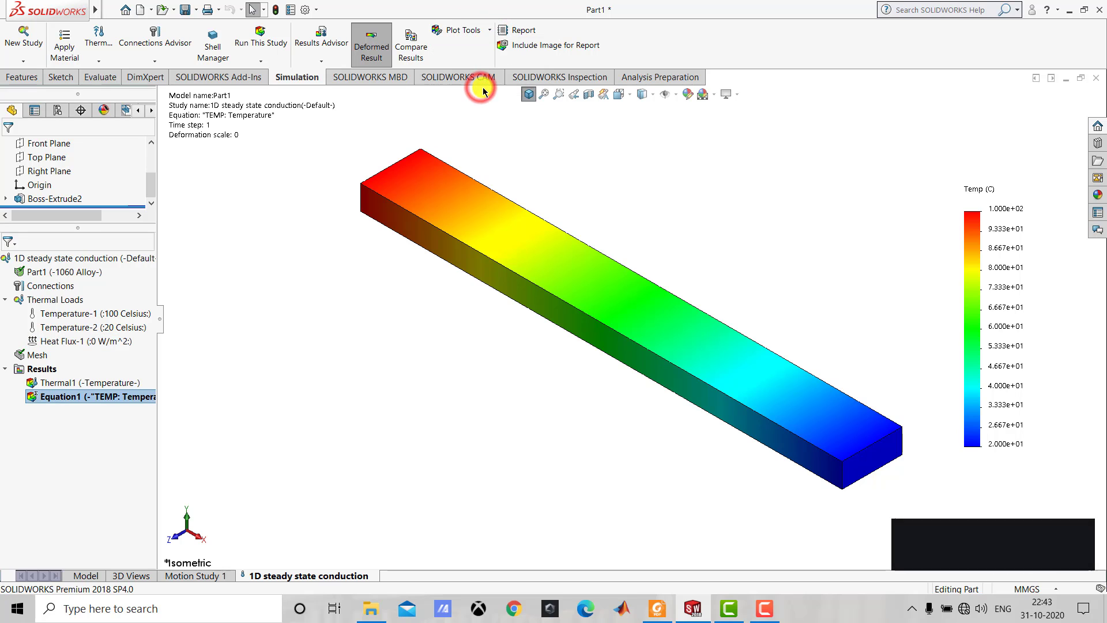
left_click(591, 277)
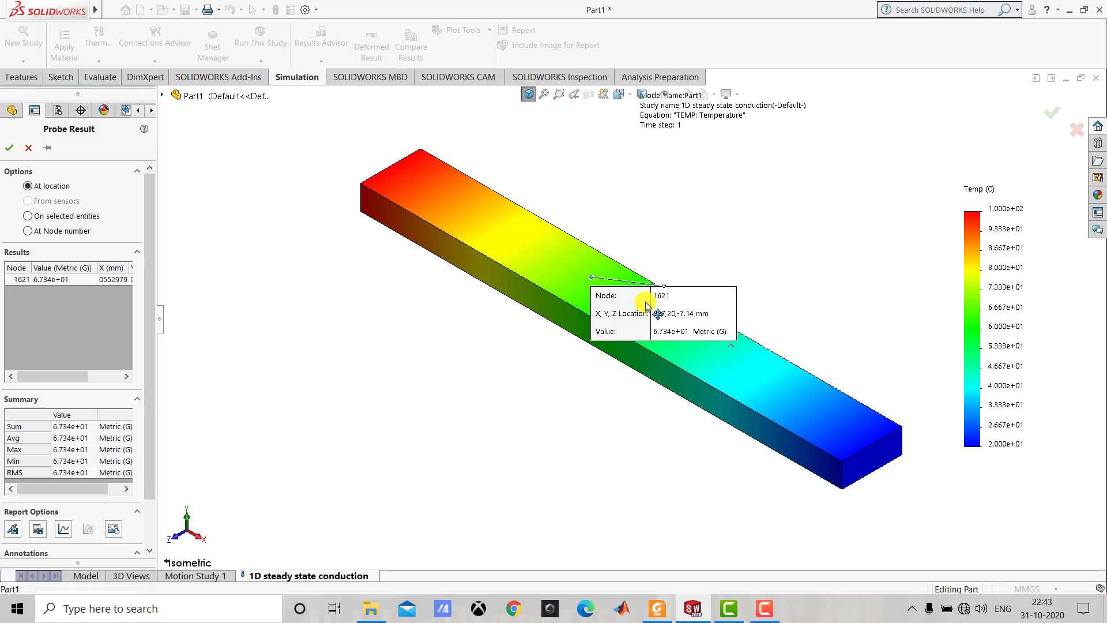
left_click_drag(639, 301, 393, 360)
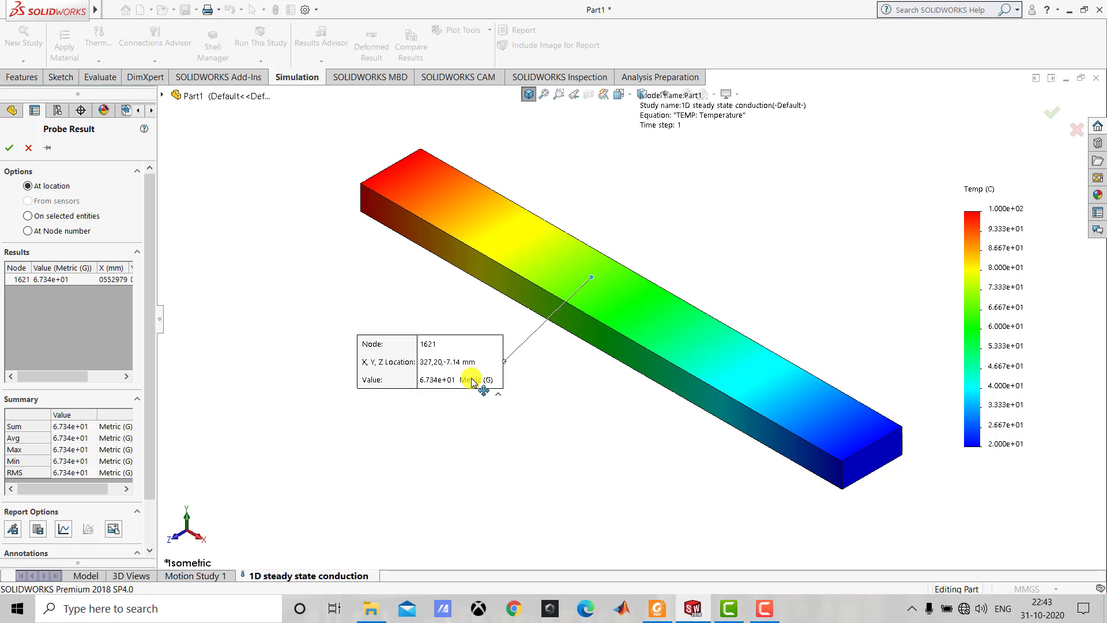
left_click_drag(462, 341, 445, 340)
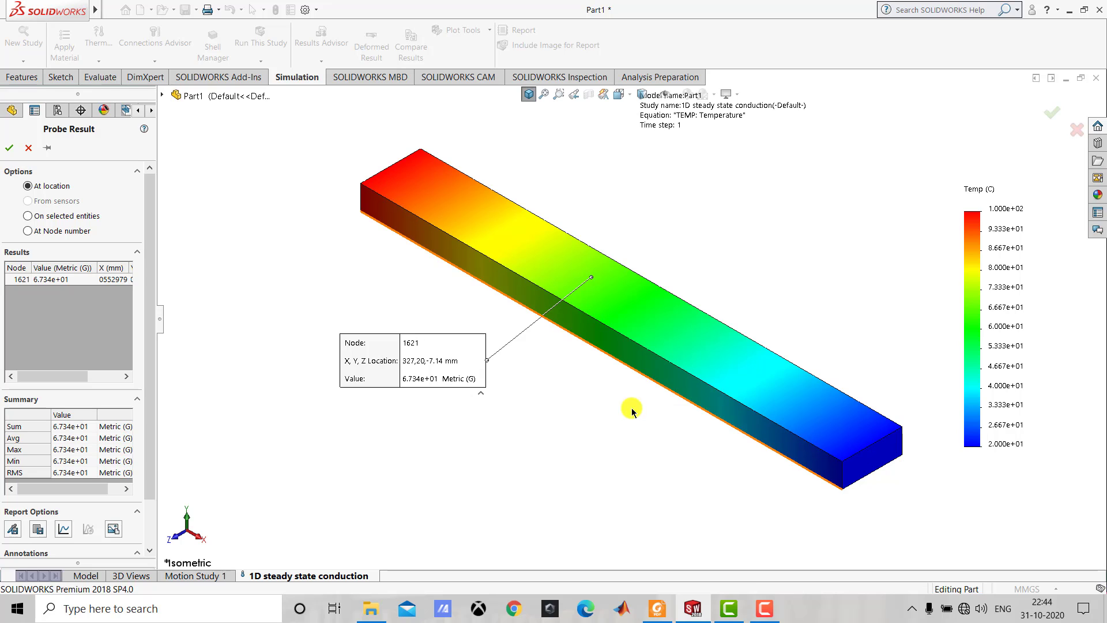
left_click_drag(438, 350, 419, 354)
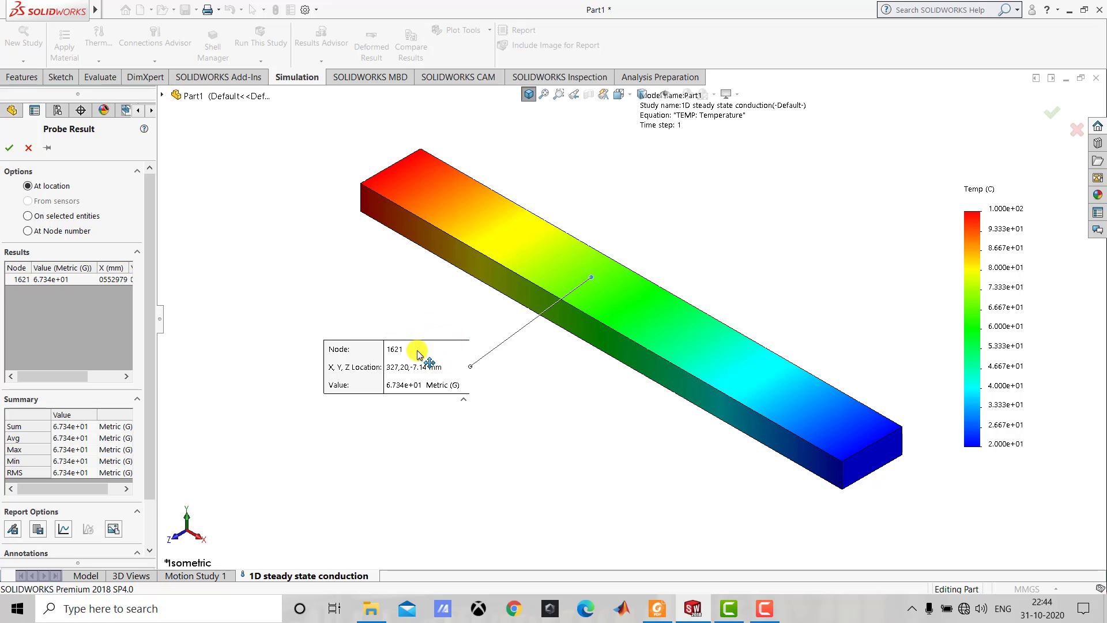